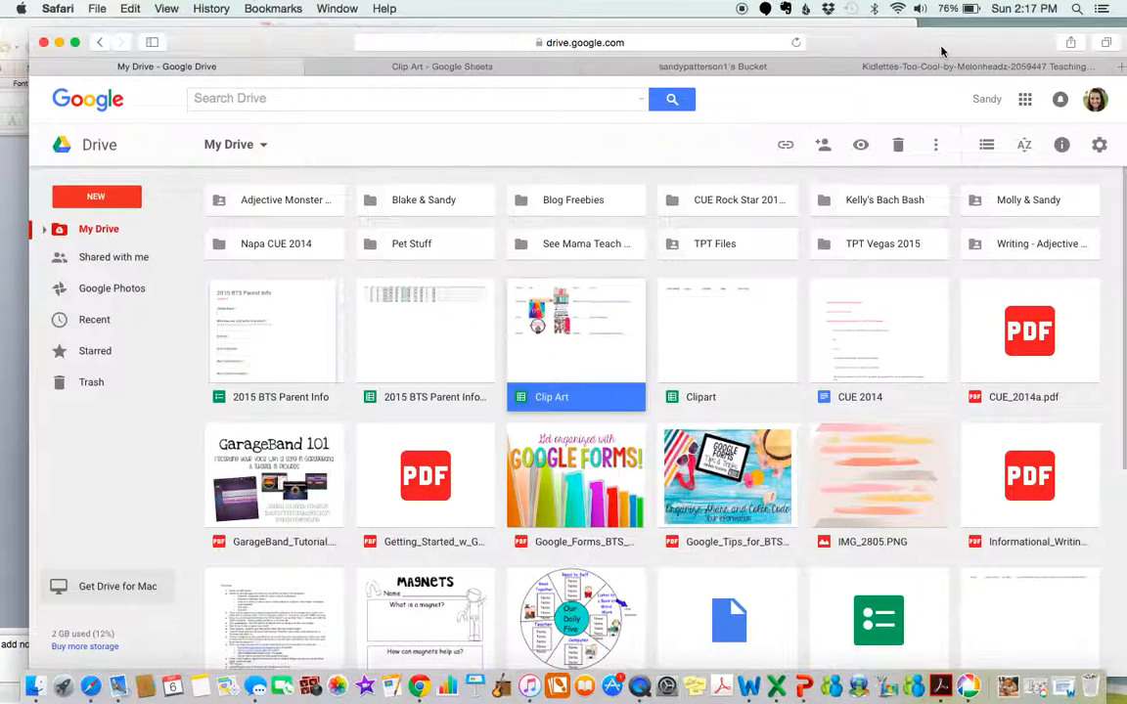
Open the existing Clip Art spreadsheet from My Drive, examine its column layout, and return to the file list
double_click(587, 352)
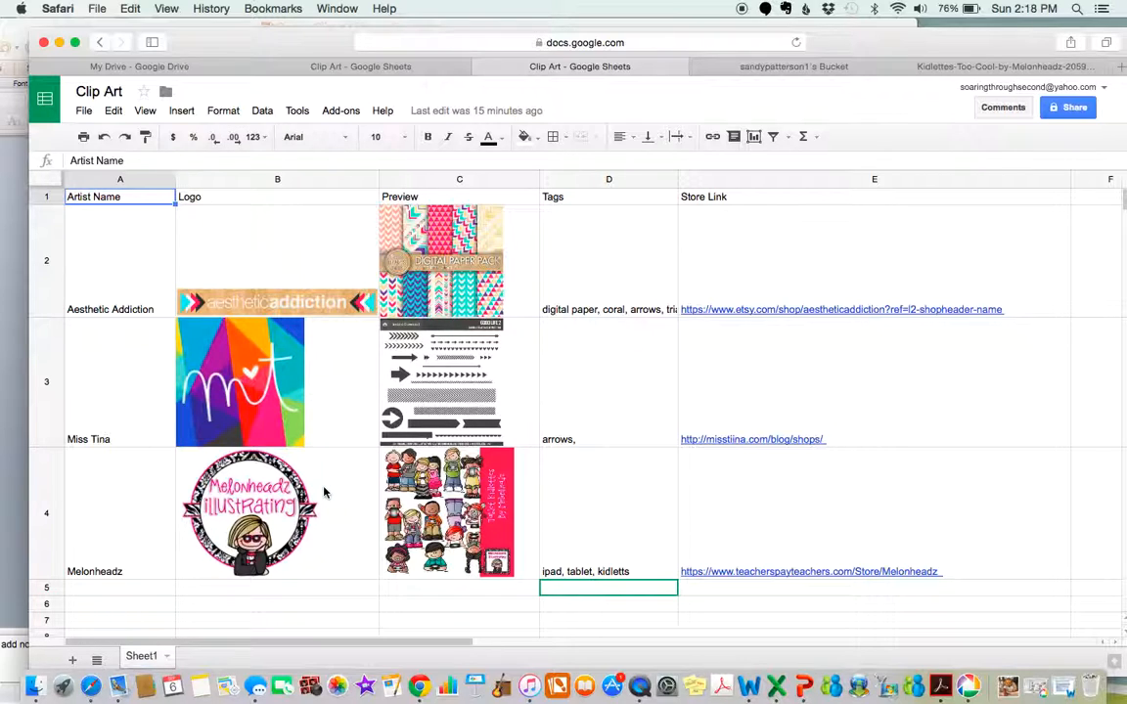
click(187, 70)
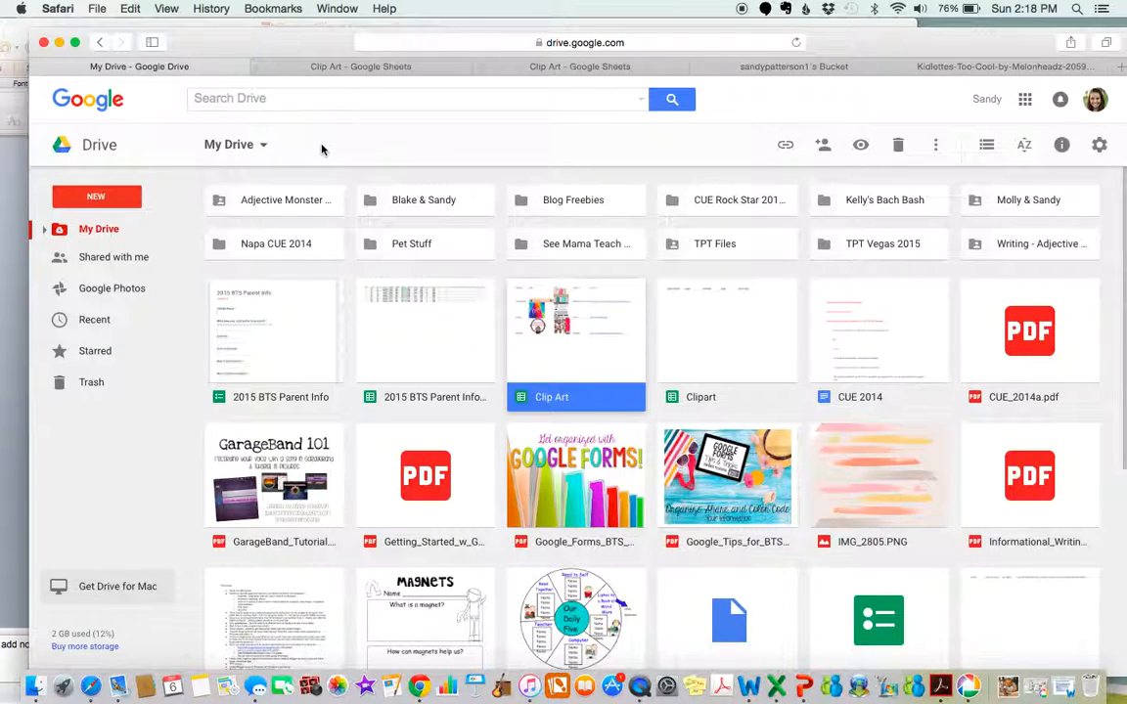
Create a new Google Sheets spreadsheet and name it Clipart
click(90, 196)
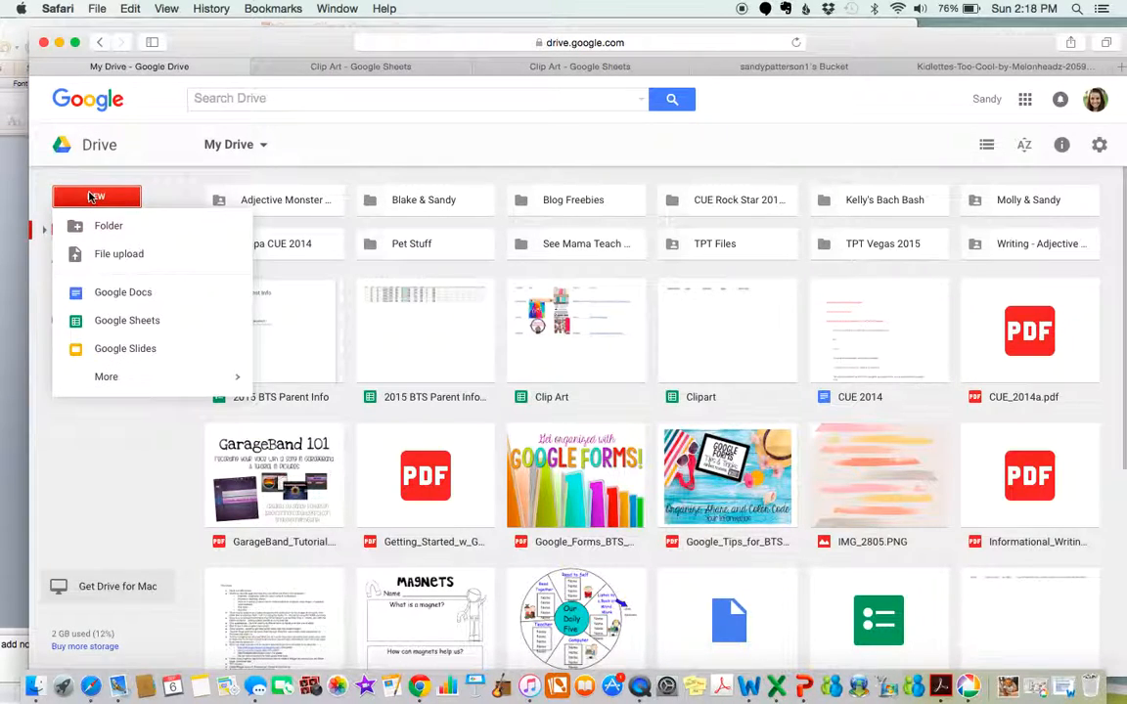
click(144, 320)
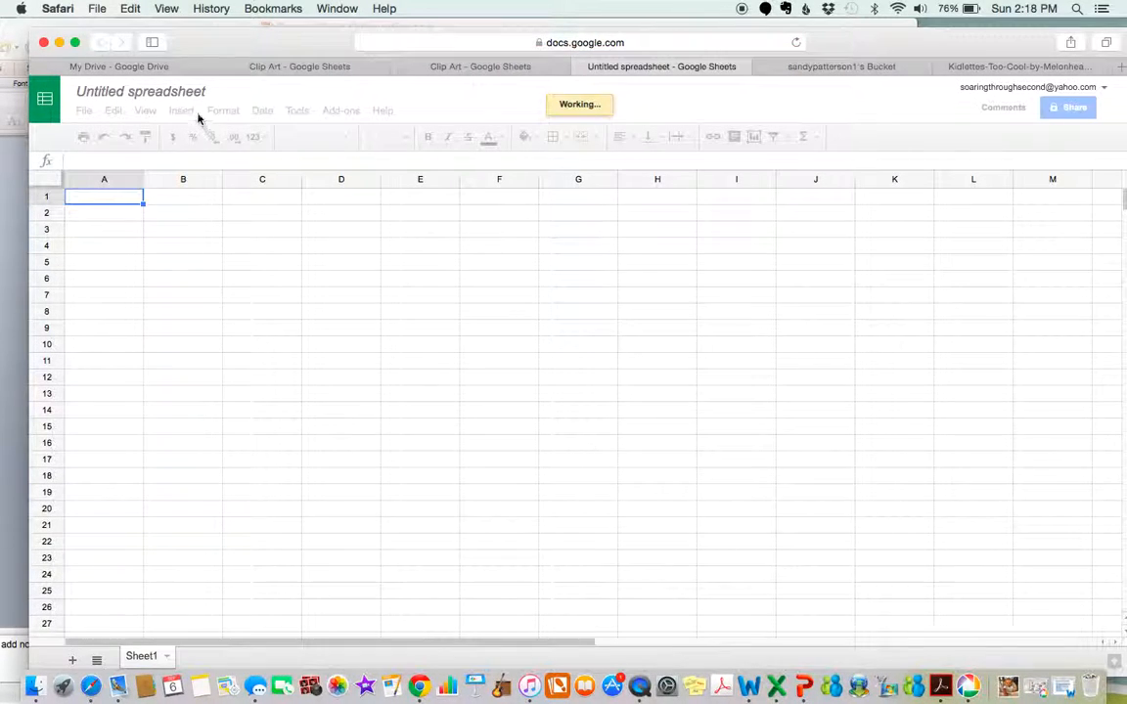
click(181, 90)
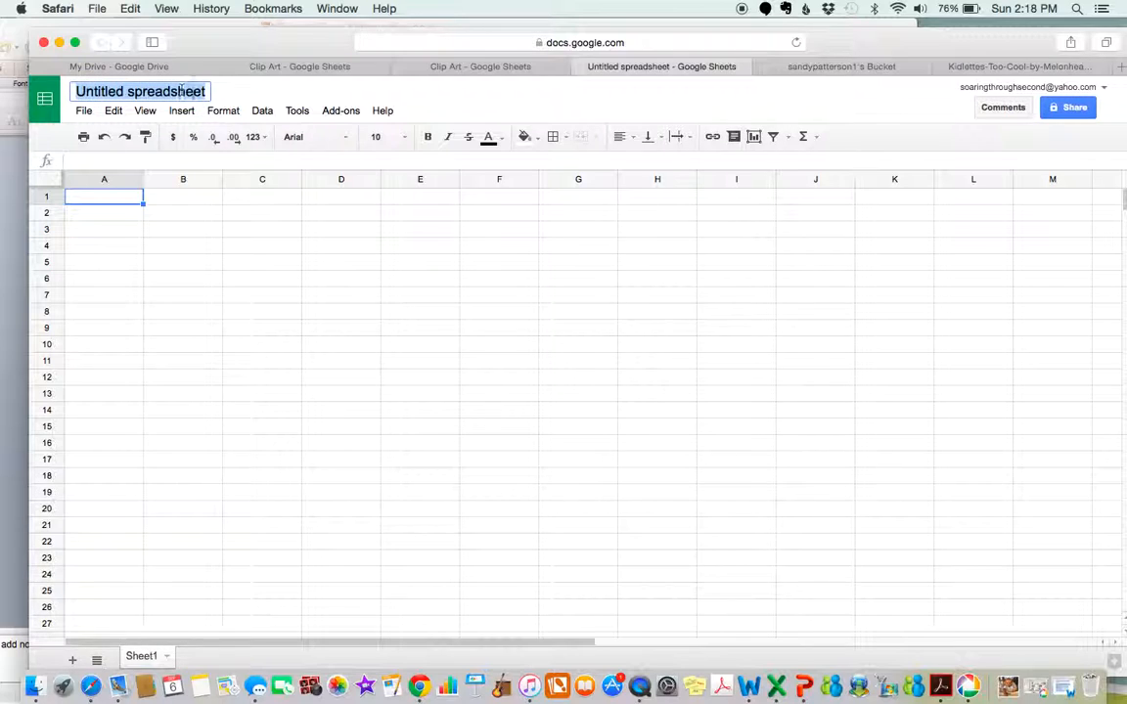
text(Clipart)
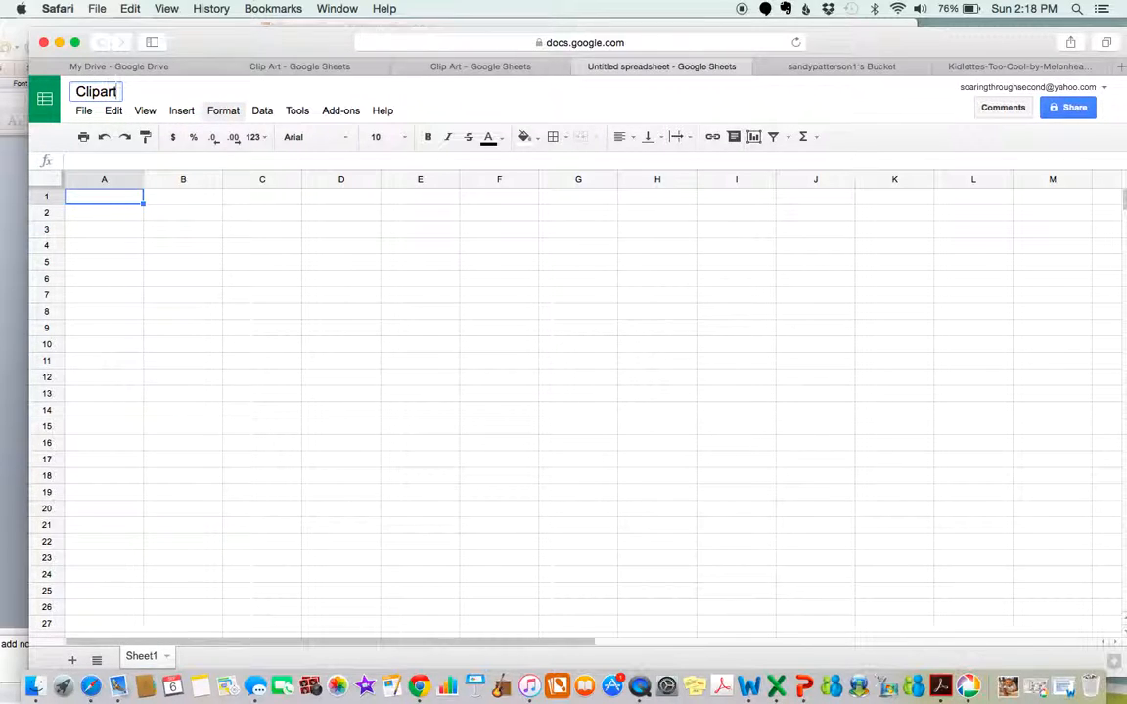
Enter the headers Artist Name, Logo, Preview, Tags and URL Store in cells A1 to E1
double_click(119, 202)
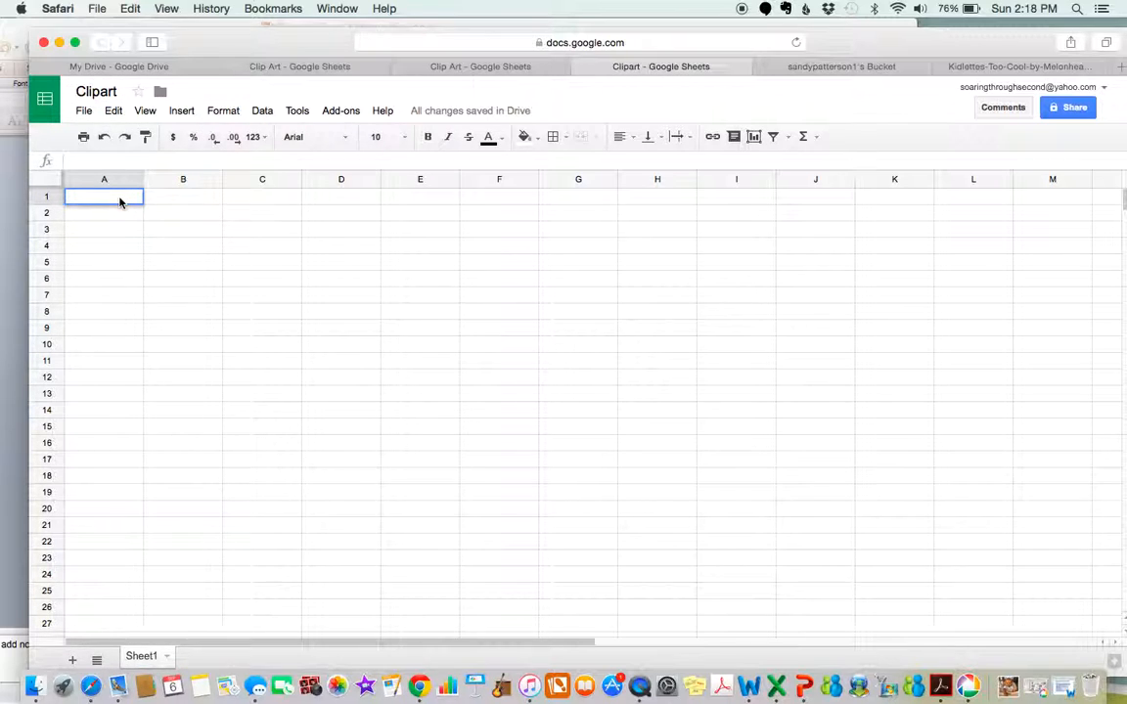
text(Artist Name)
click(154, 195)
text(Logo)
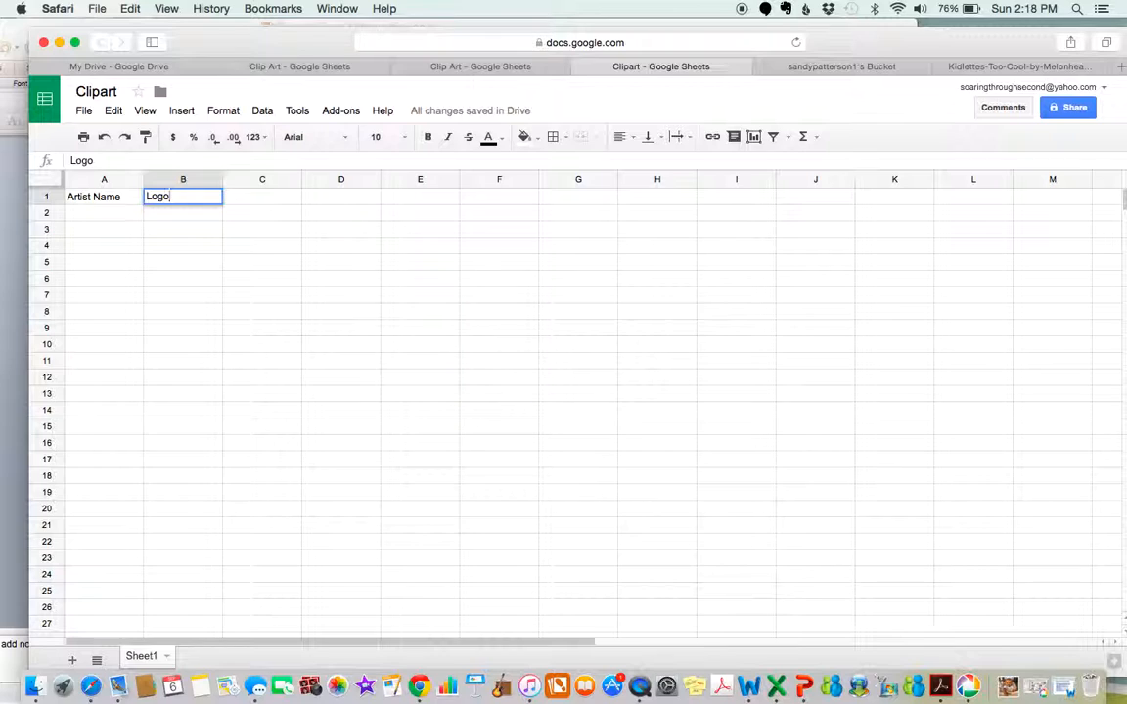
key(Tab)
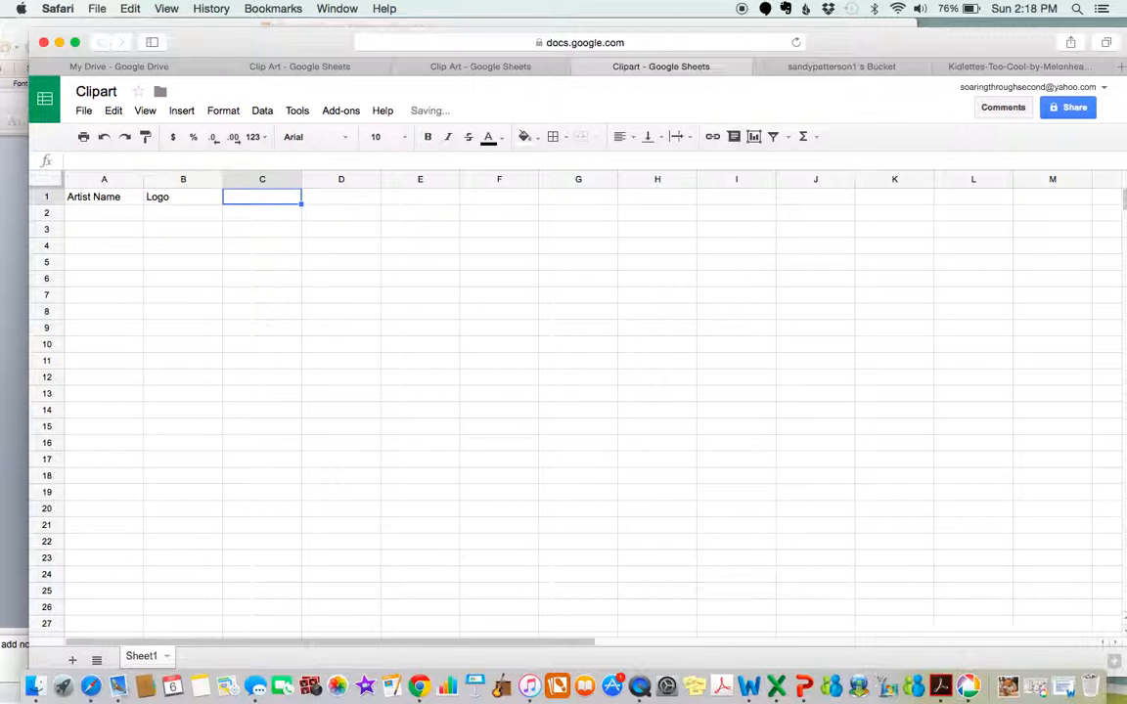
text(Preview)
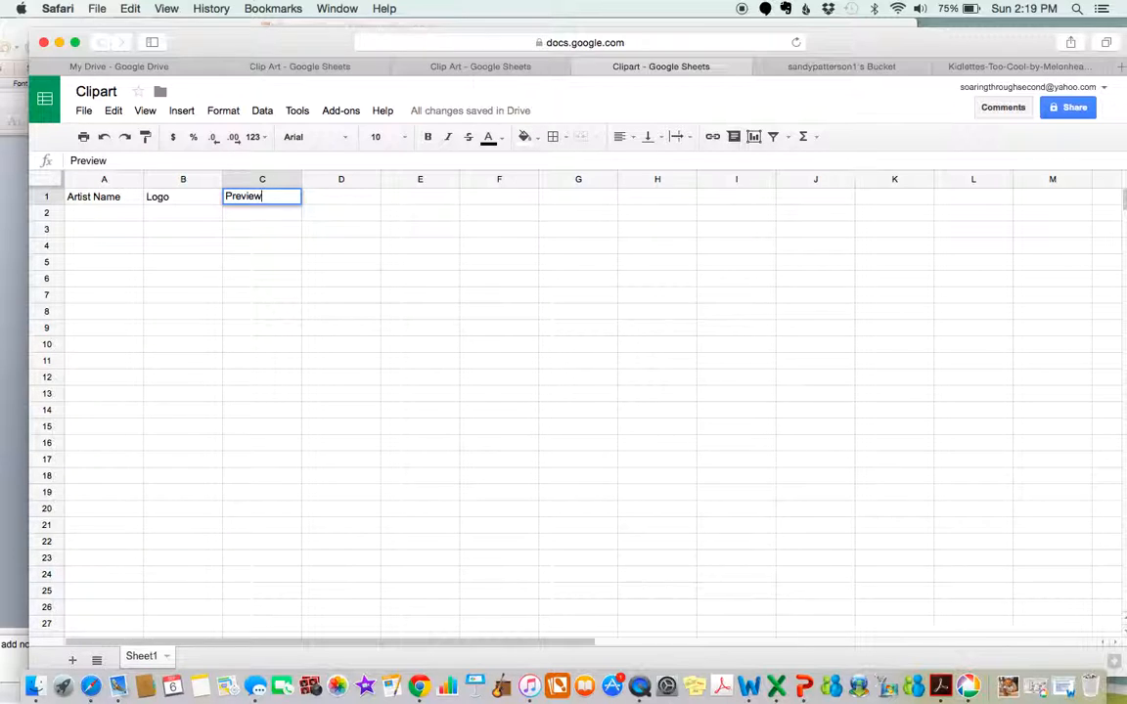
key(Tab)
text(Tags)
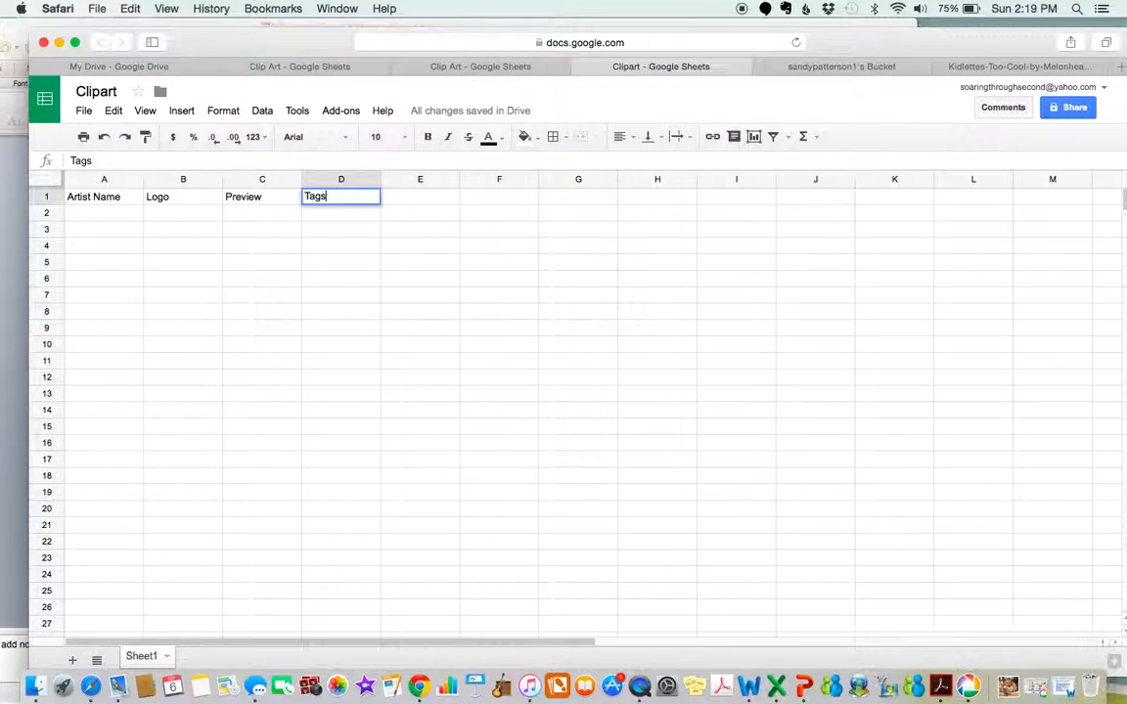
key(Tab)
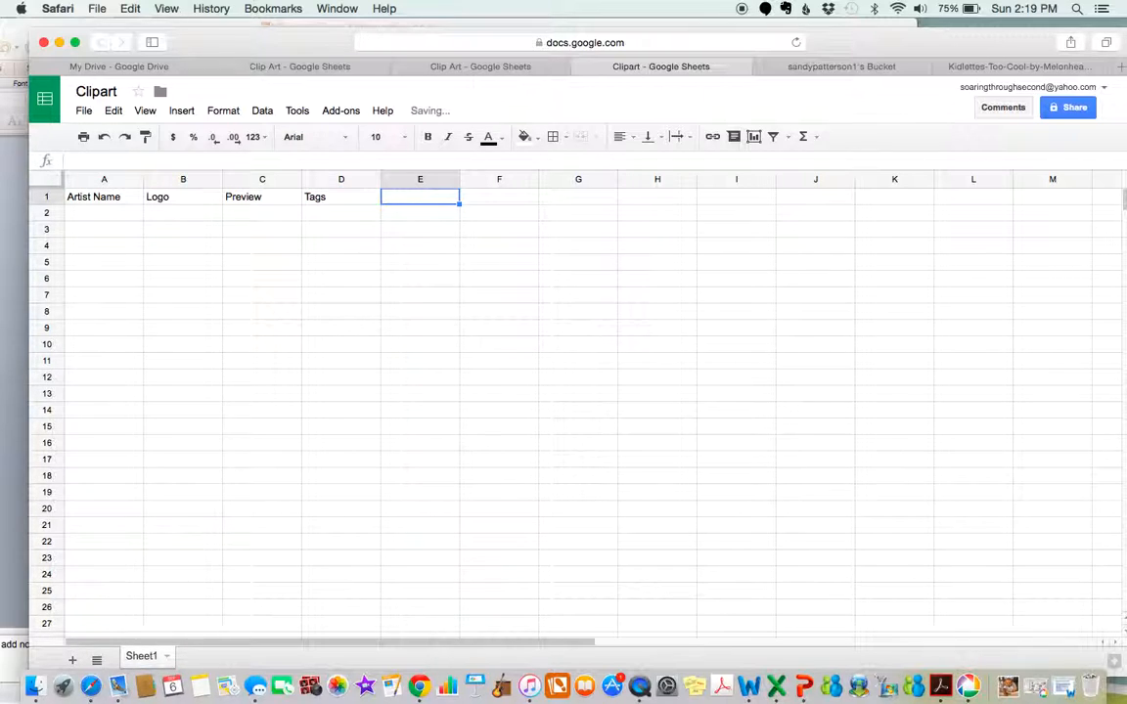
text(URL Store)
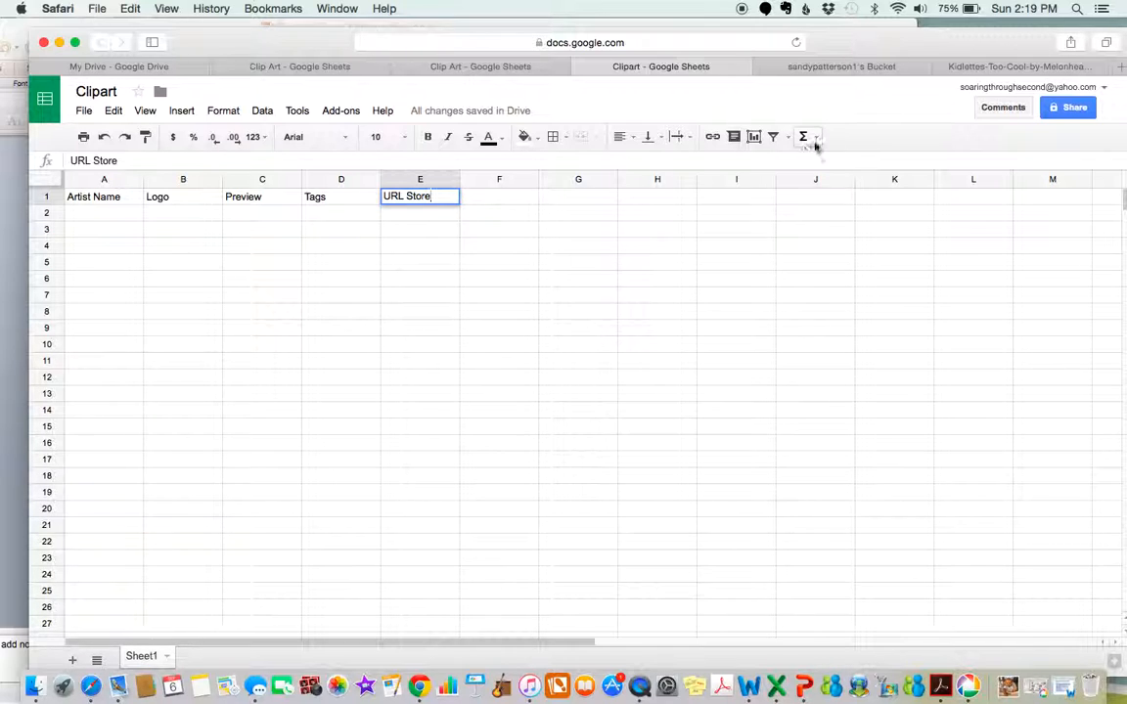
Capture a screenshot of the enlarged Kidlettes Too Cool preview on the Teachers Pay Teachers product page
click(965, 68)
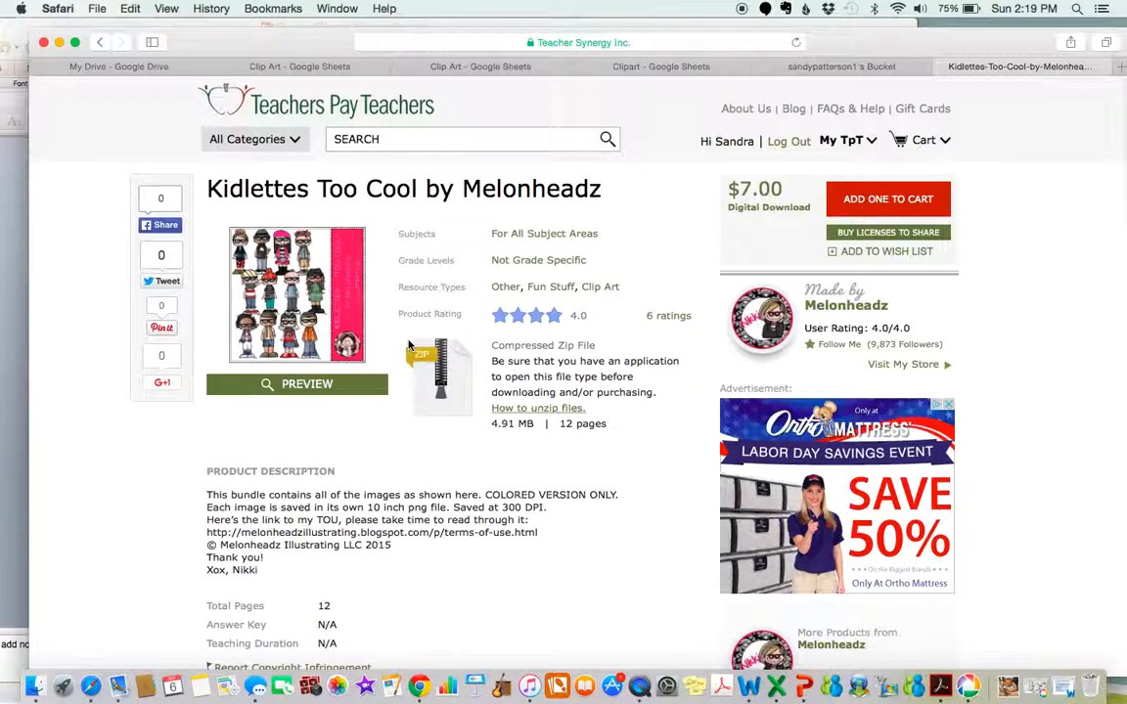
mouse_move(352, 348)
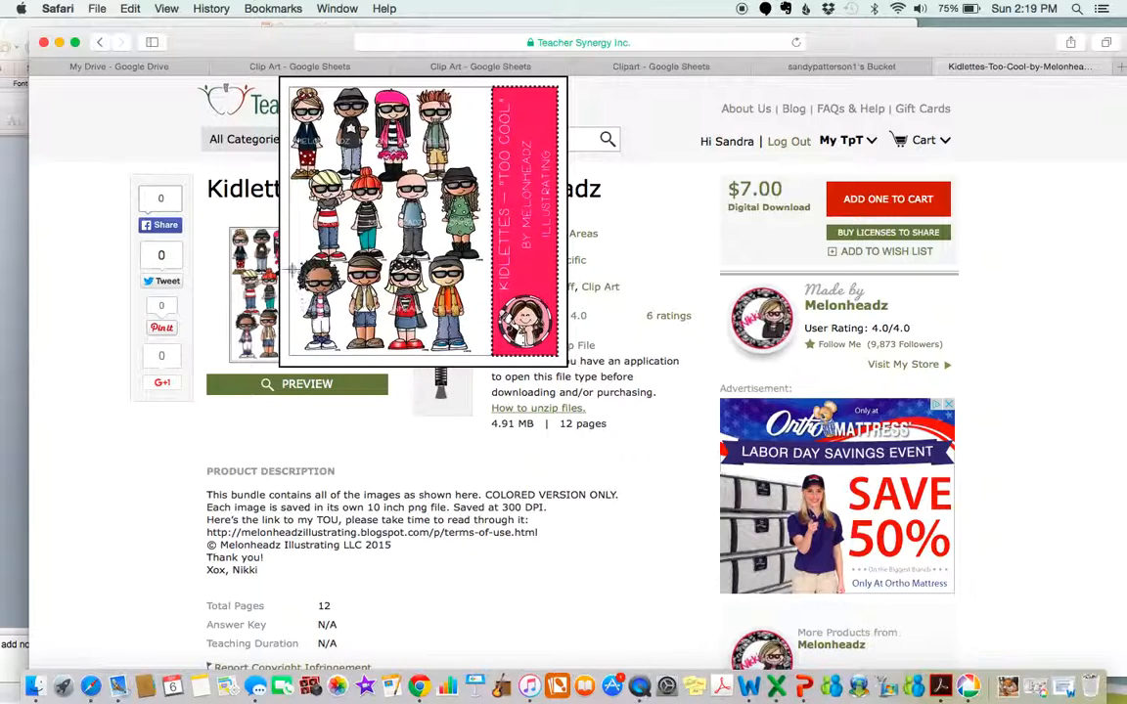
drag(286, 86, 561, 359)
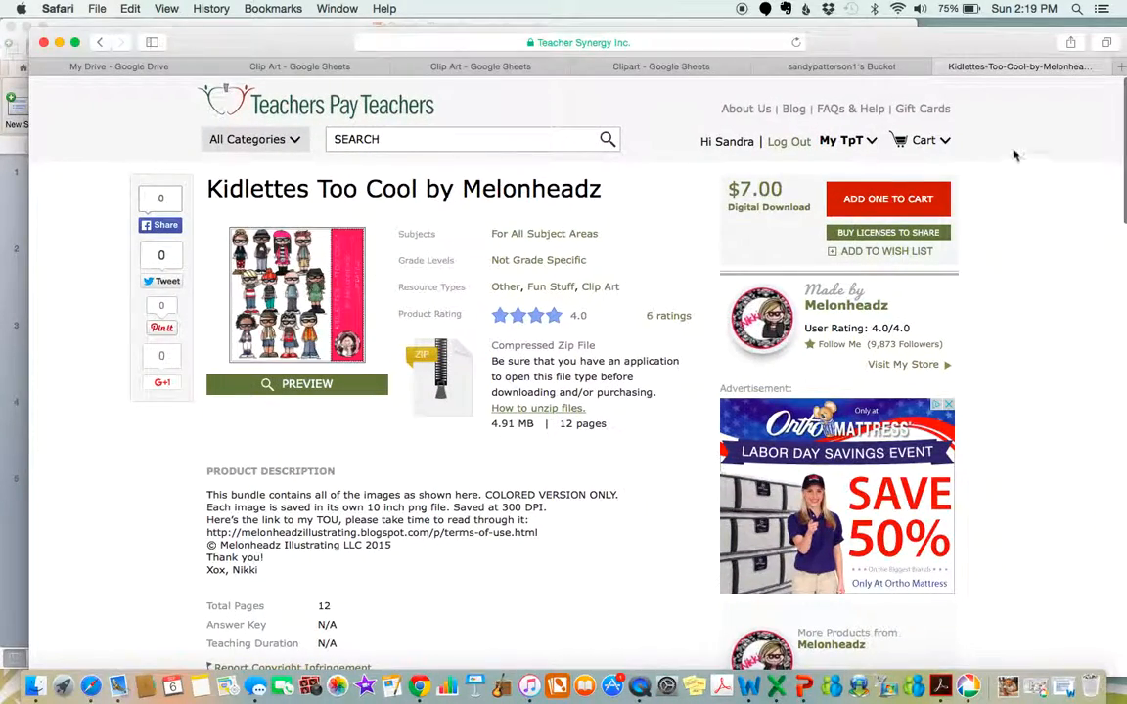
Switch to Photobucket and upload the Kidlettes Too Cool screenshot from the desktop
click(843, 66)
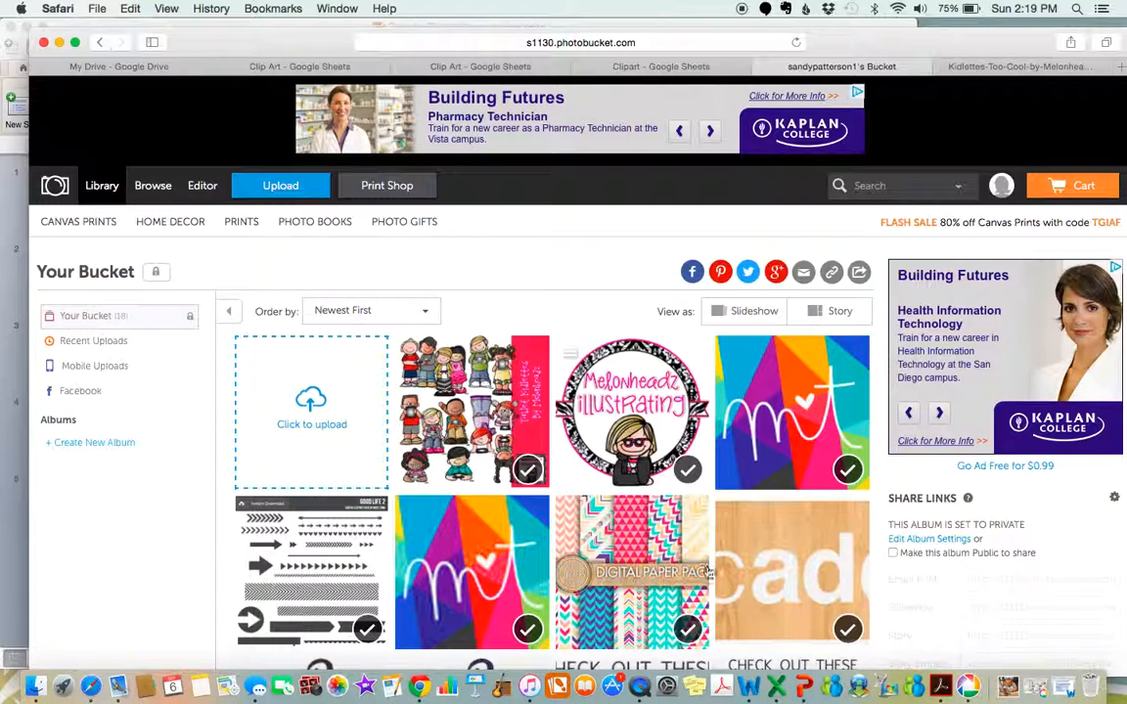
click(267, 184)
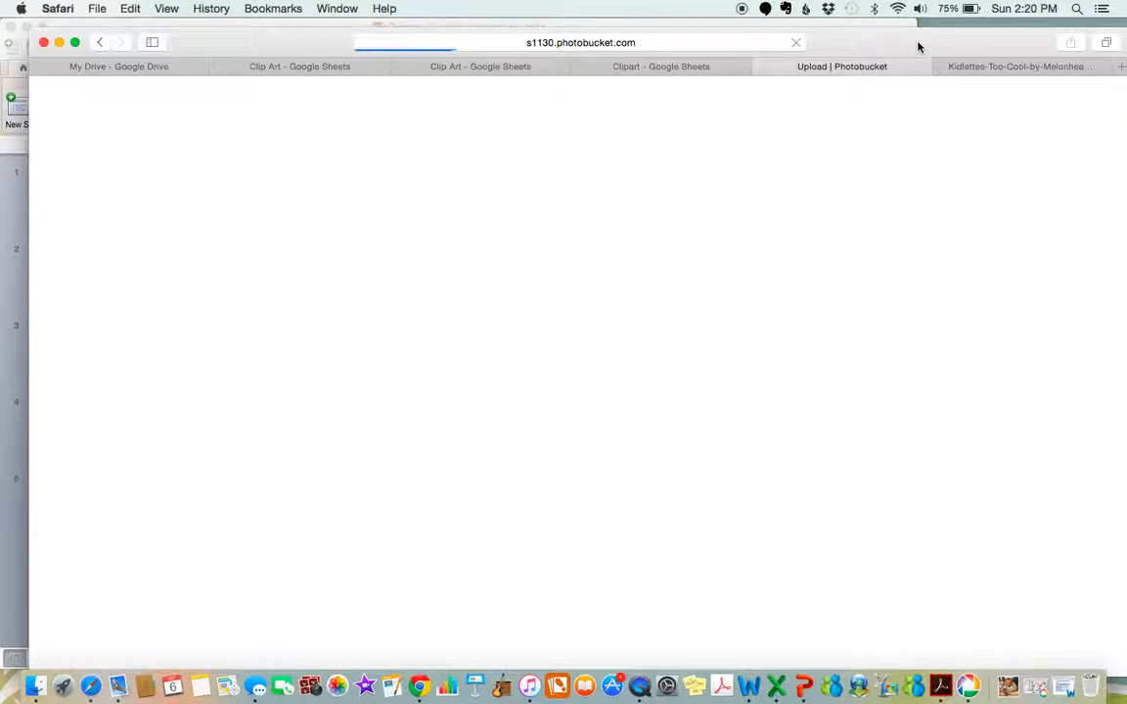
drag(917, 46, 826, 46)
drag(1079, 315, 333, 457)
drag(753, 37, 839, 33)
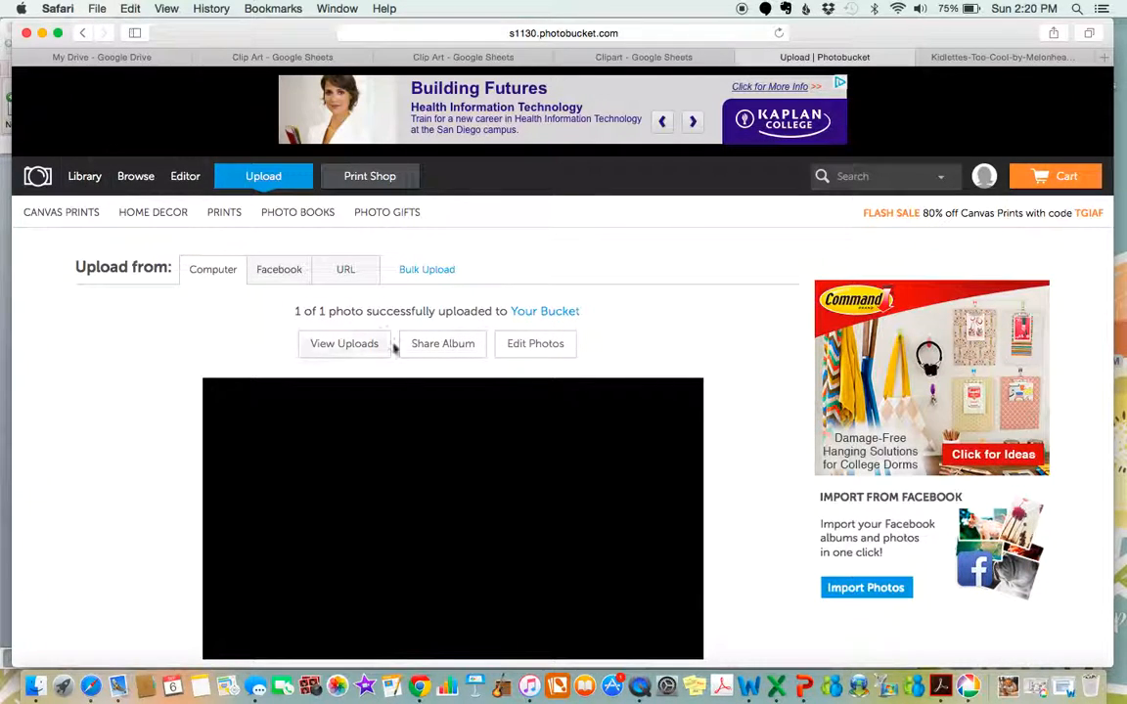
scroll(602, 370, down, 4)
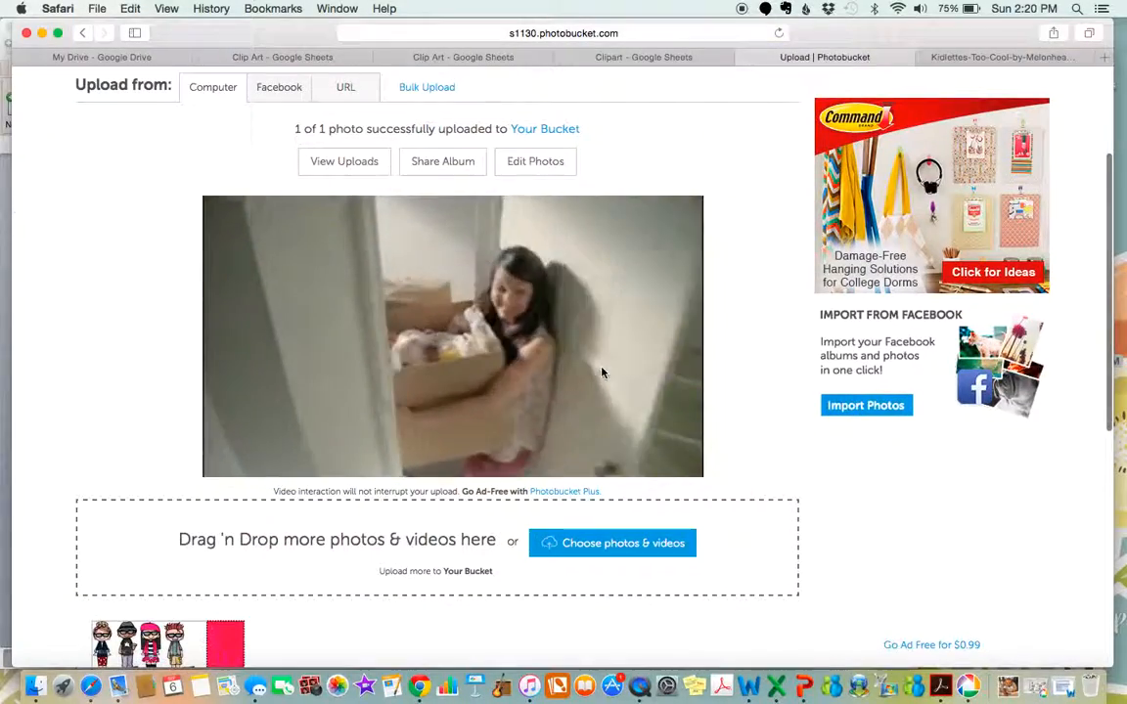
scroll(420, 231, up, 4)
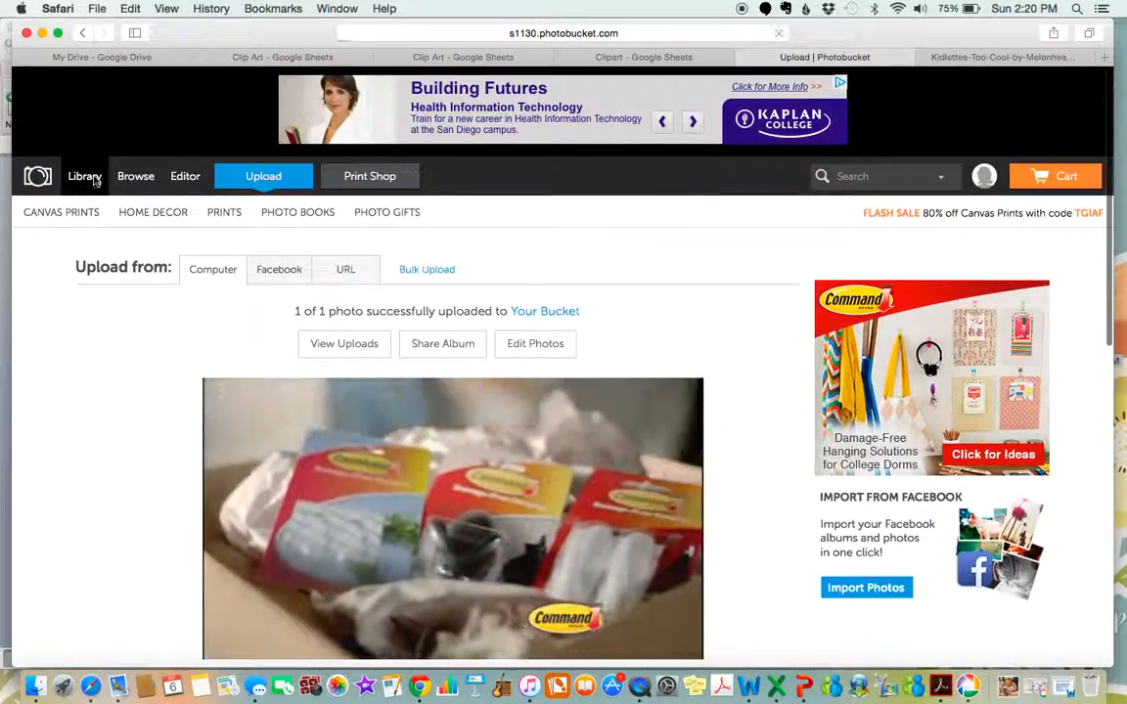
Open the newly uploaded Kidlettes image from the Photobucket library and copy its direct link
click(93, 180)
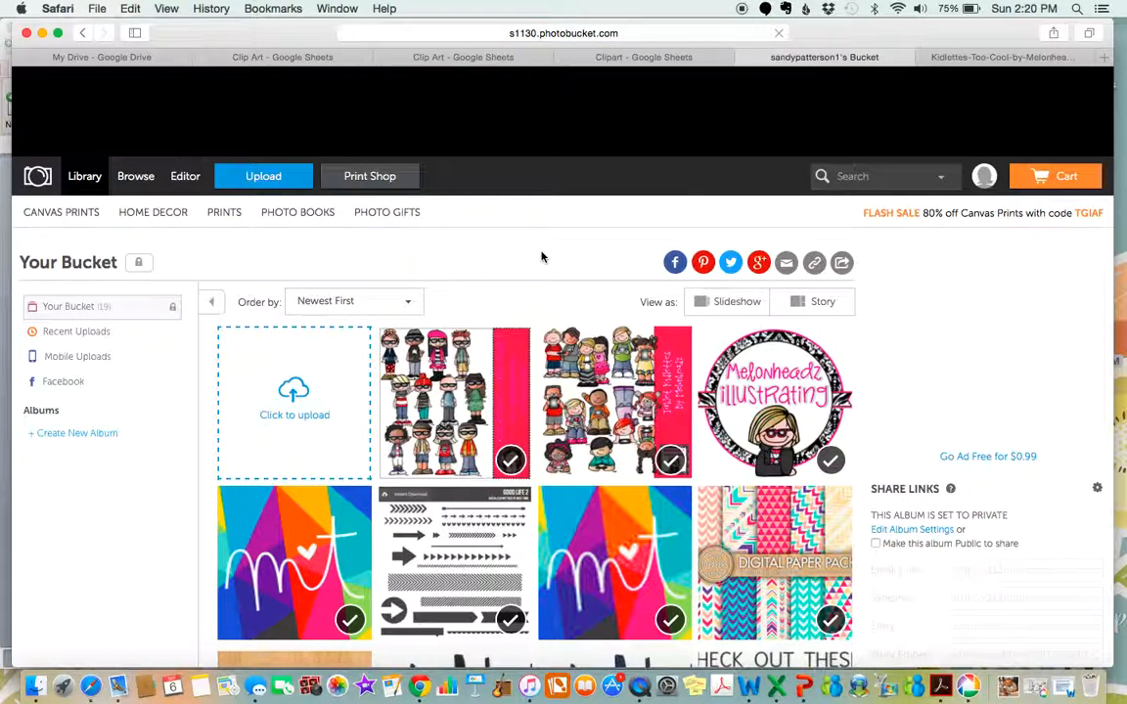
click(456, 402)
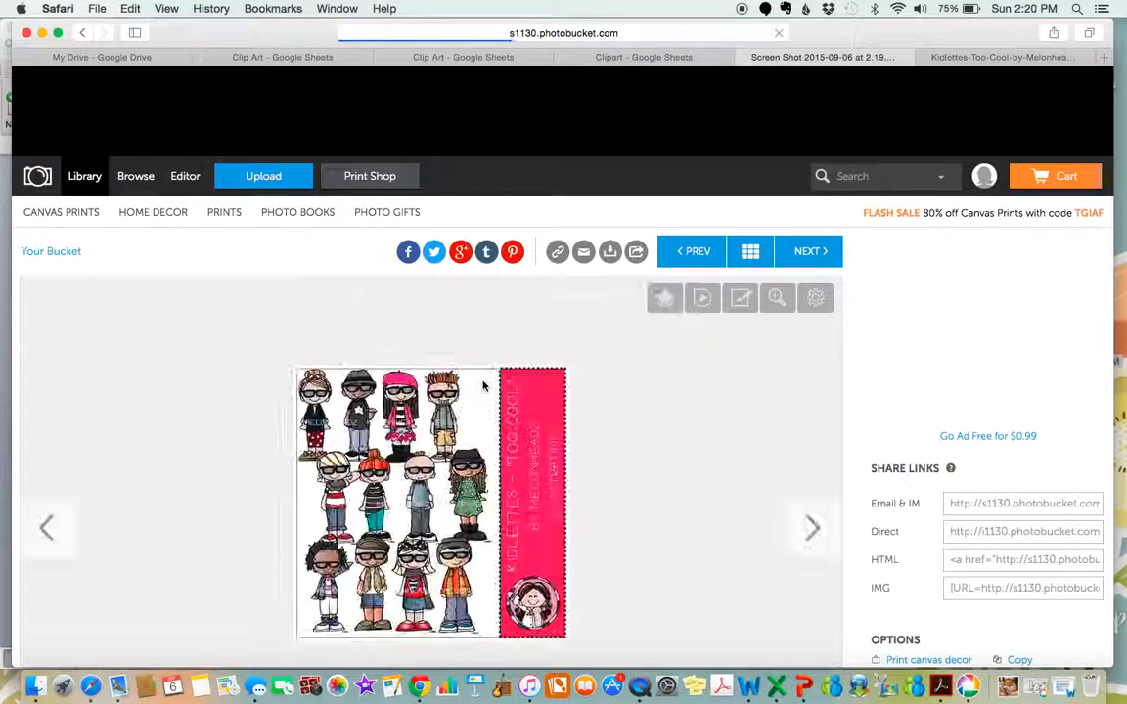
click(556, 253)
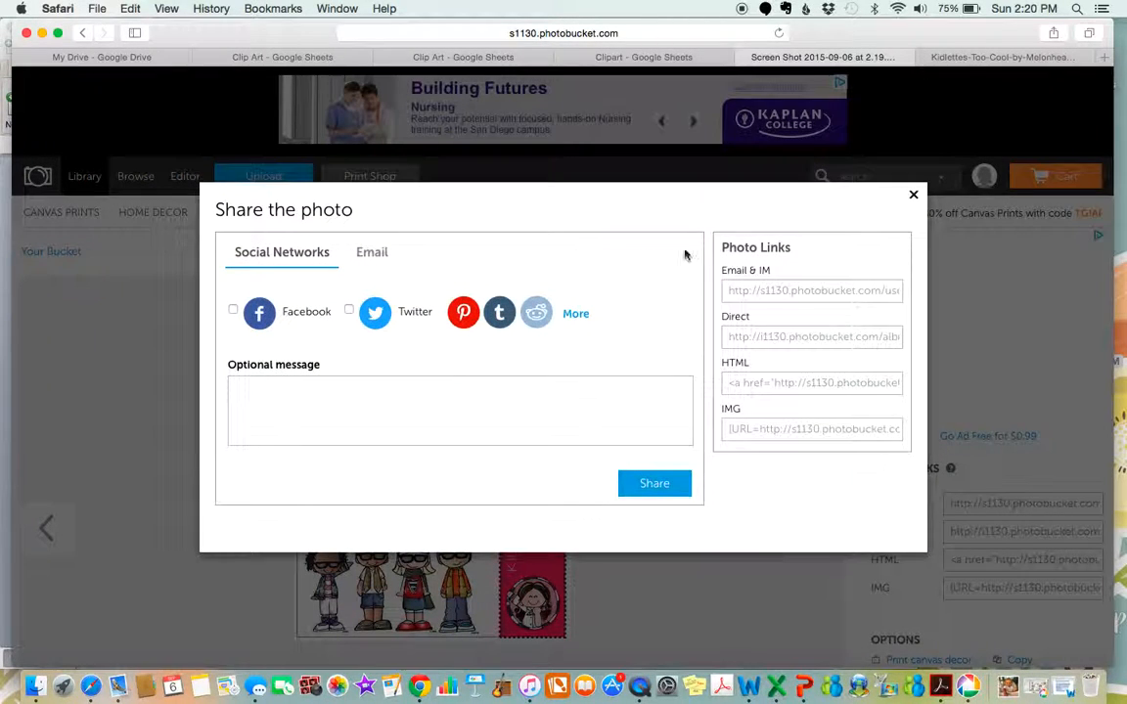
click(762, 338)
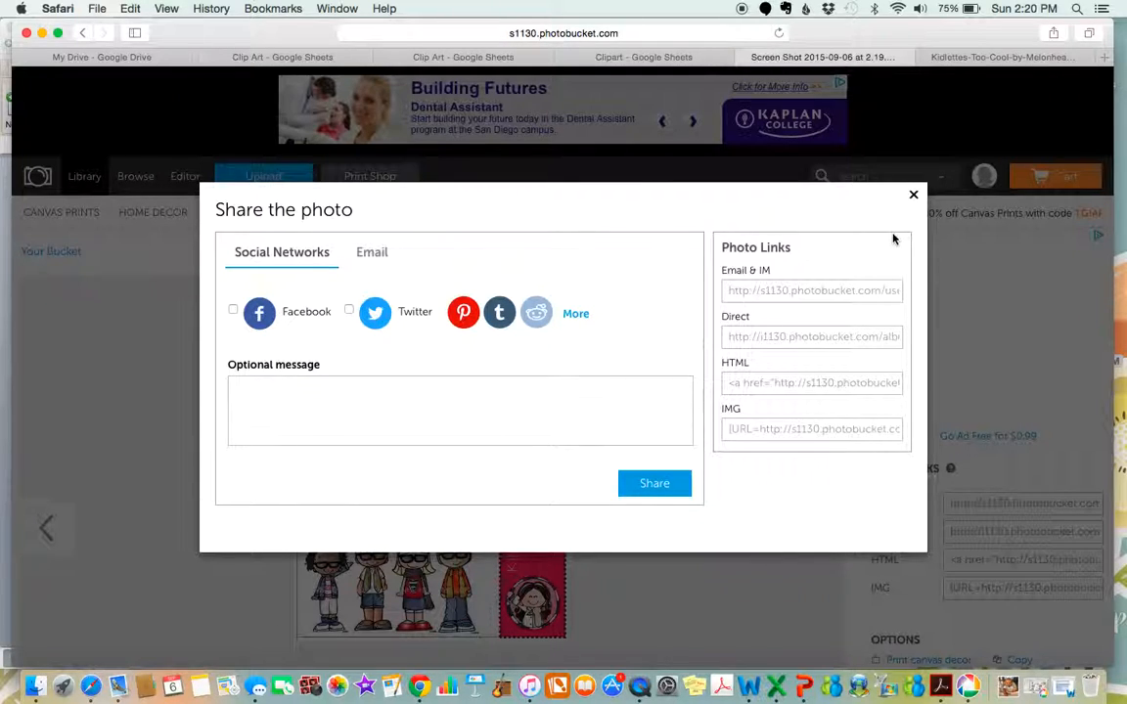
click(915, 199)
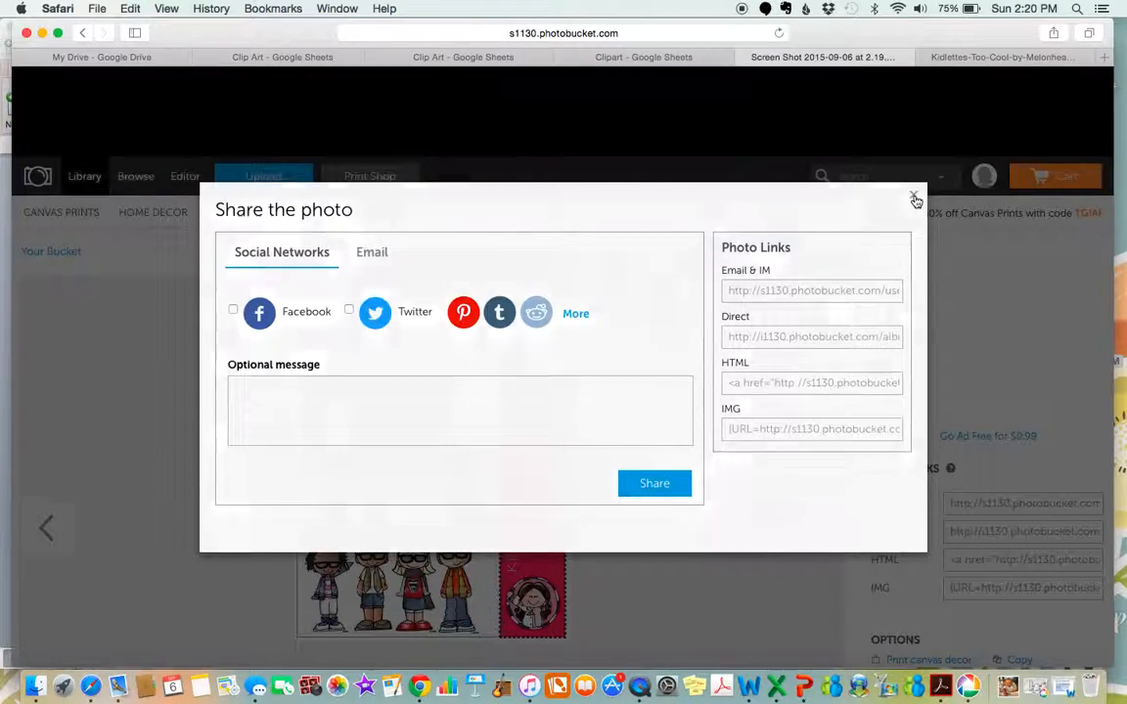
Close the duplicate Clip Art spreadsheet page and switch to the new Clipart spreadsheet
click(478, 57)
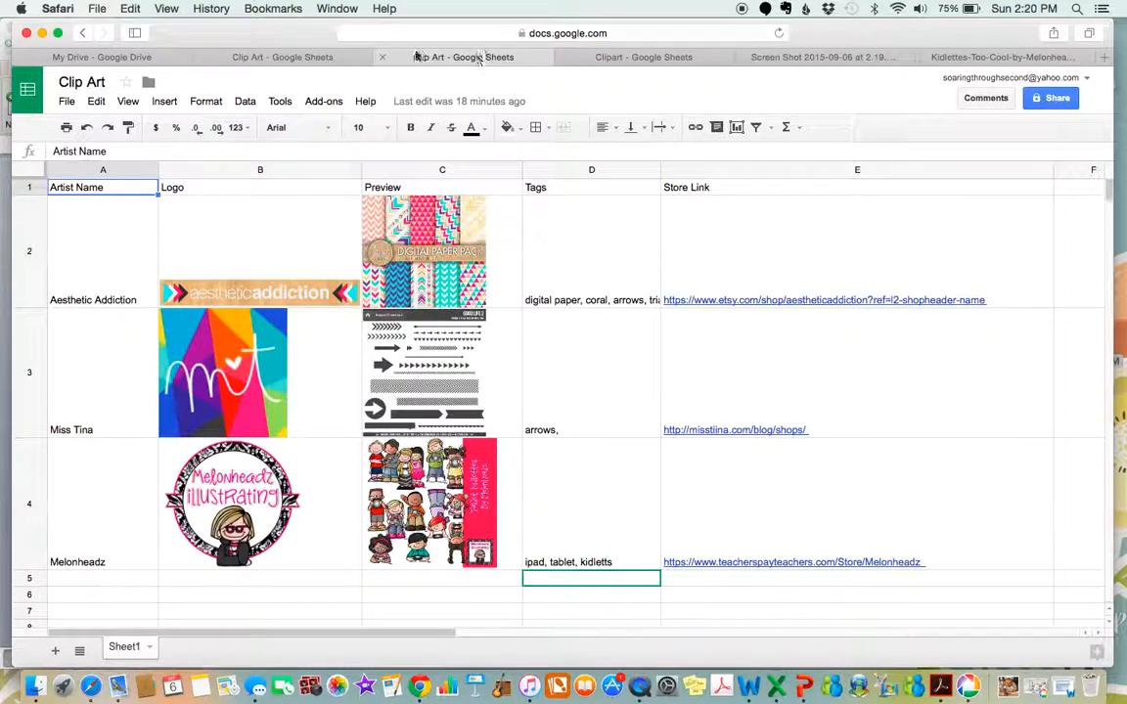
click(251, 60)
click(617, 61)
click(382, 56)
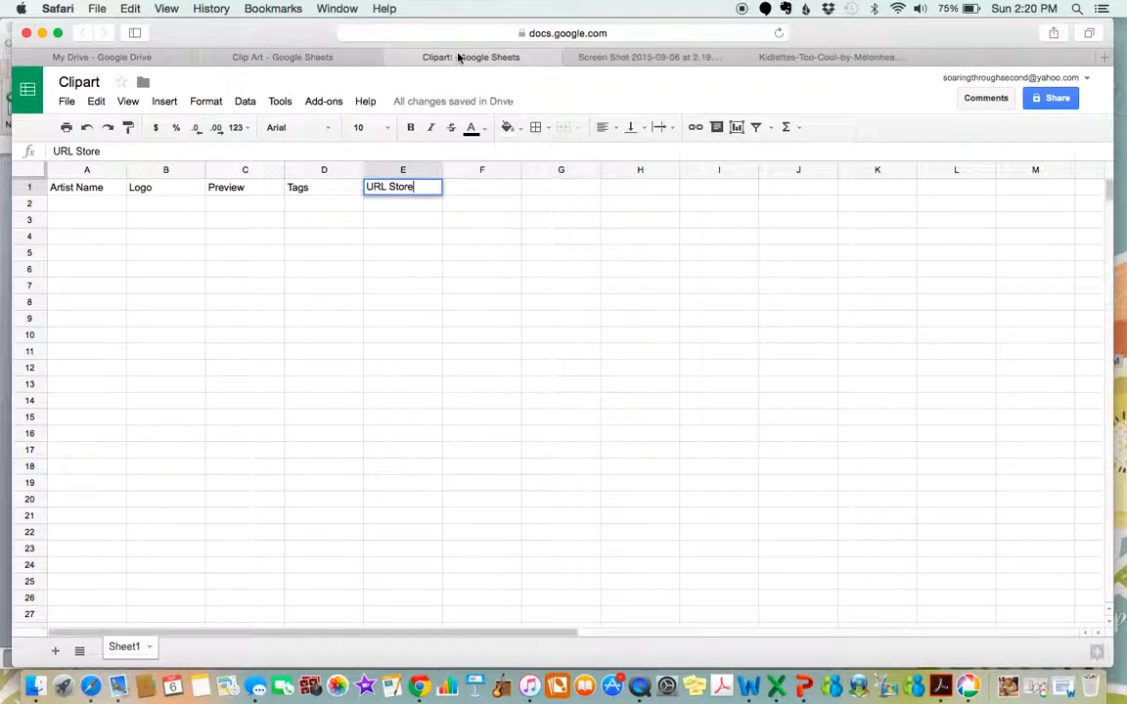
Enter Melonheadz as the artist name in cell A2
double_click(93, 202)
text(Melon)
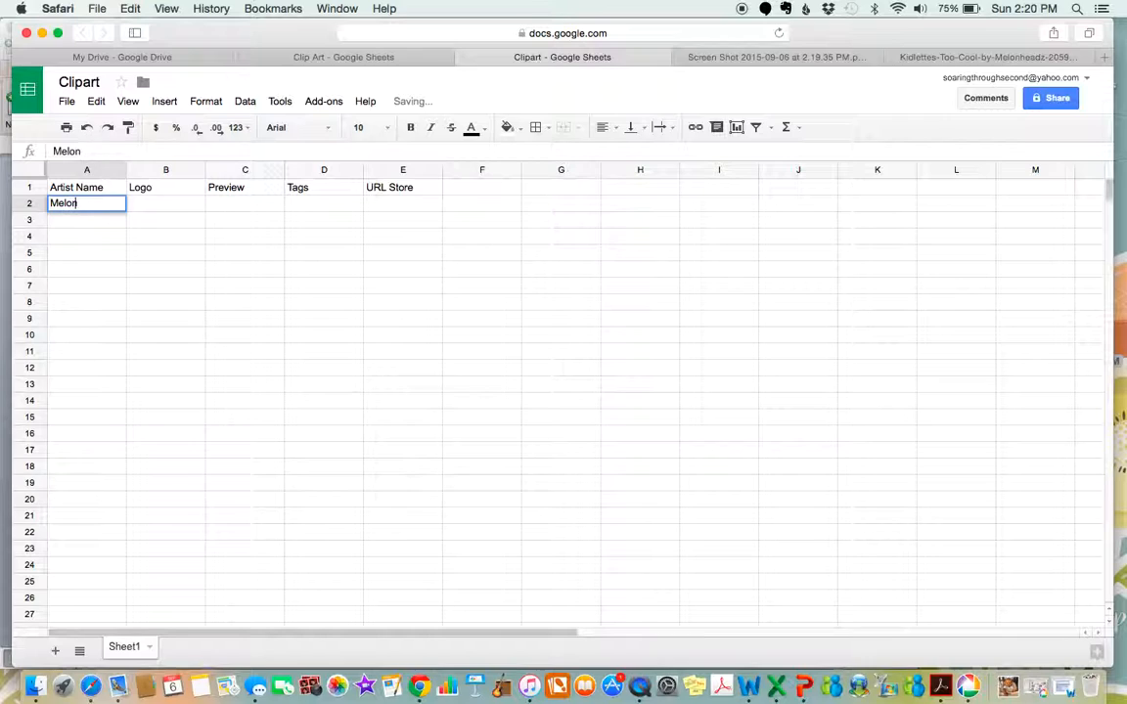
text(headz)
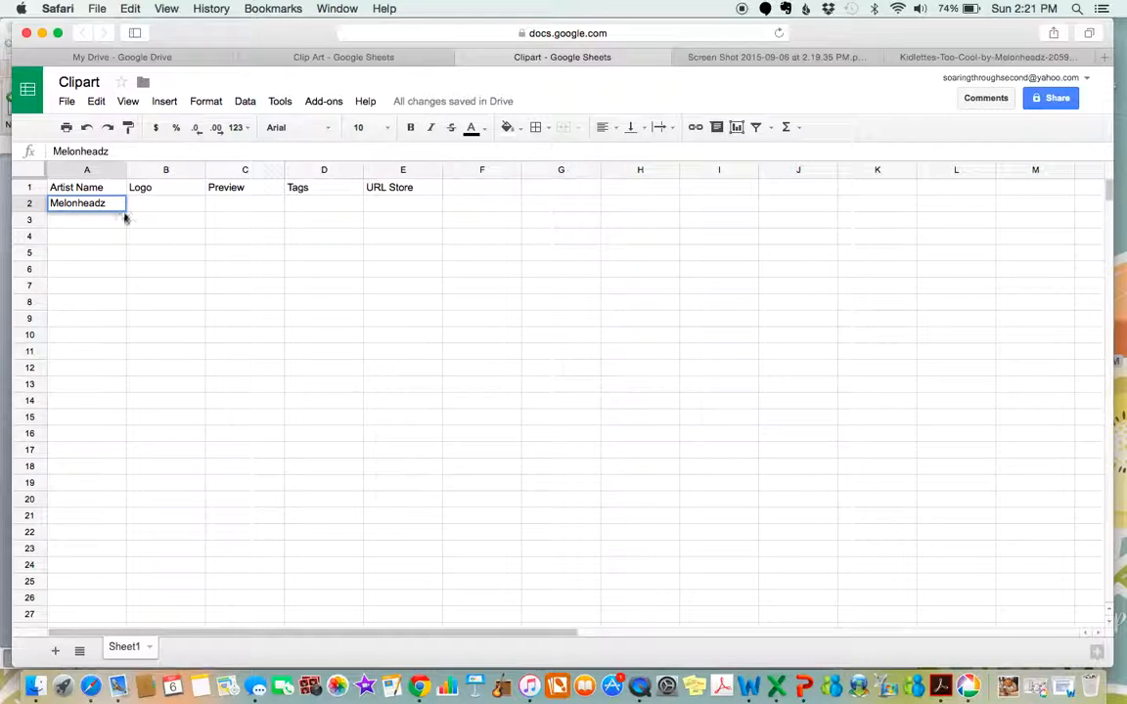
Insert the Kidlettes Too Cool screenshot from the desktop as an image and move it below row 3, over columns A to D
click(230, 212)
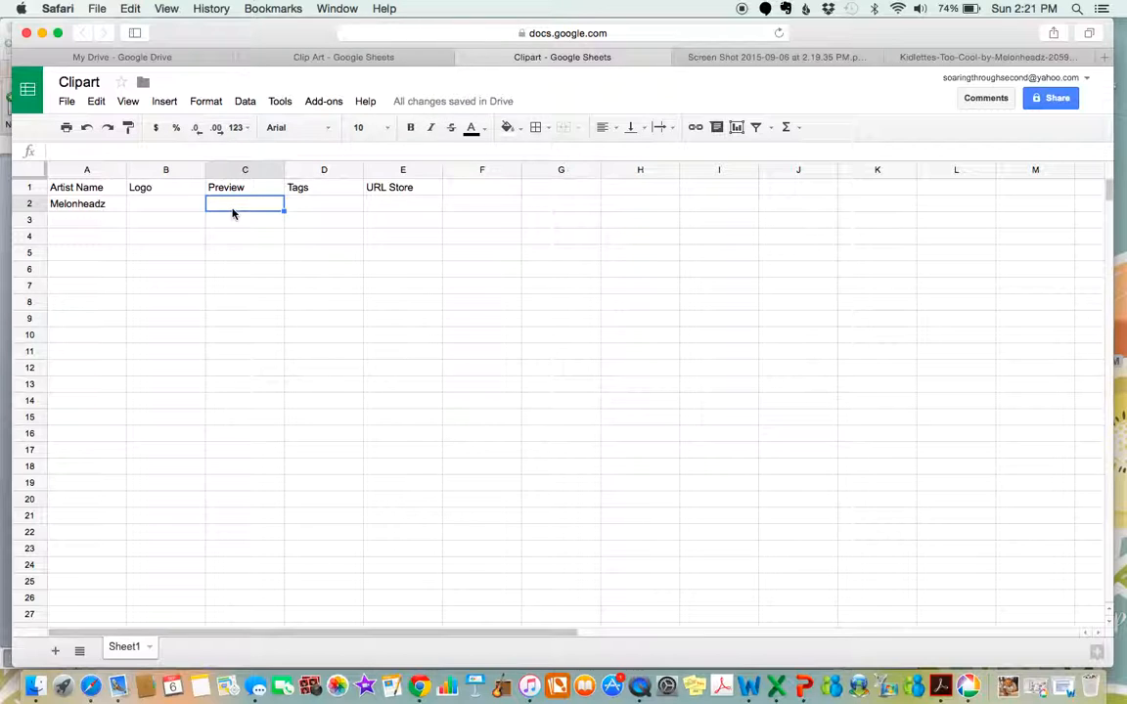
click(68, 103)
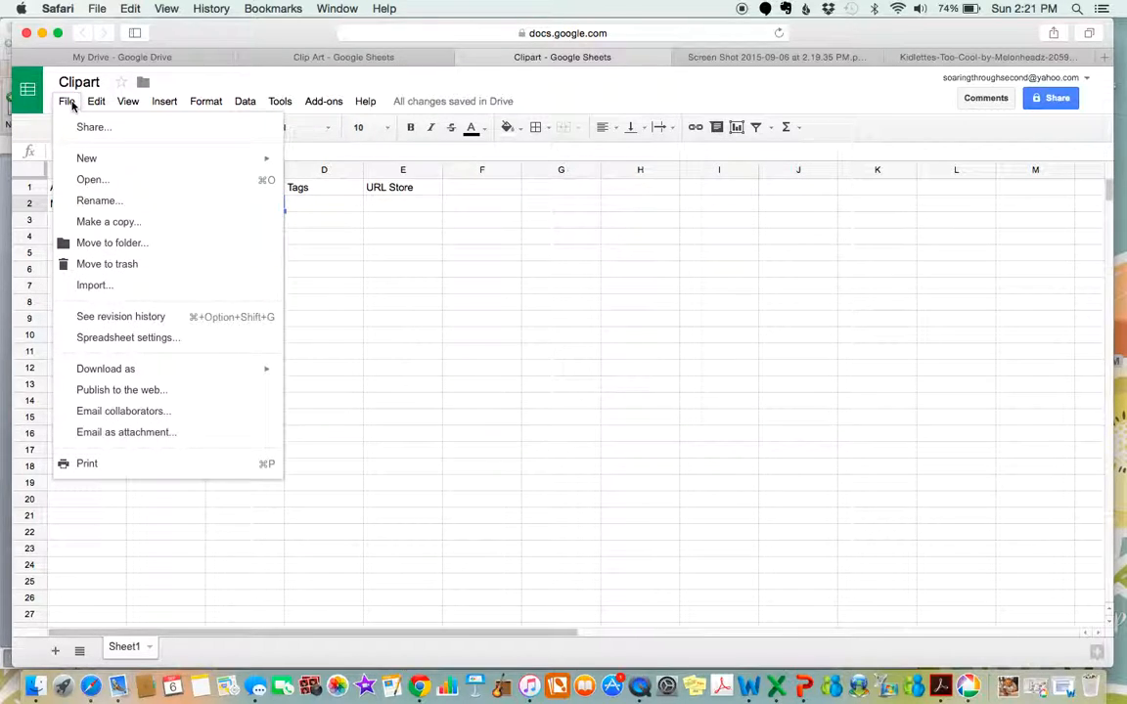
click(165, 102)
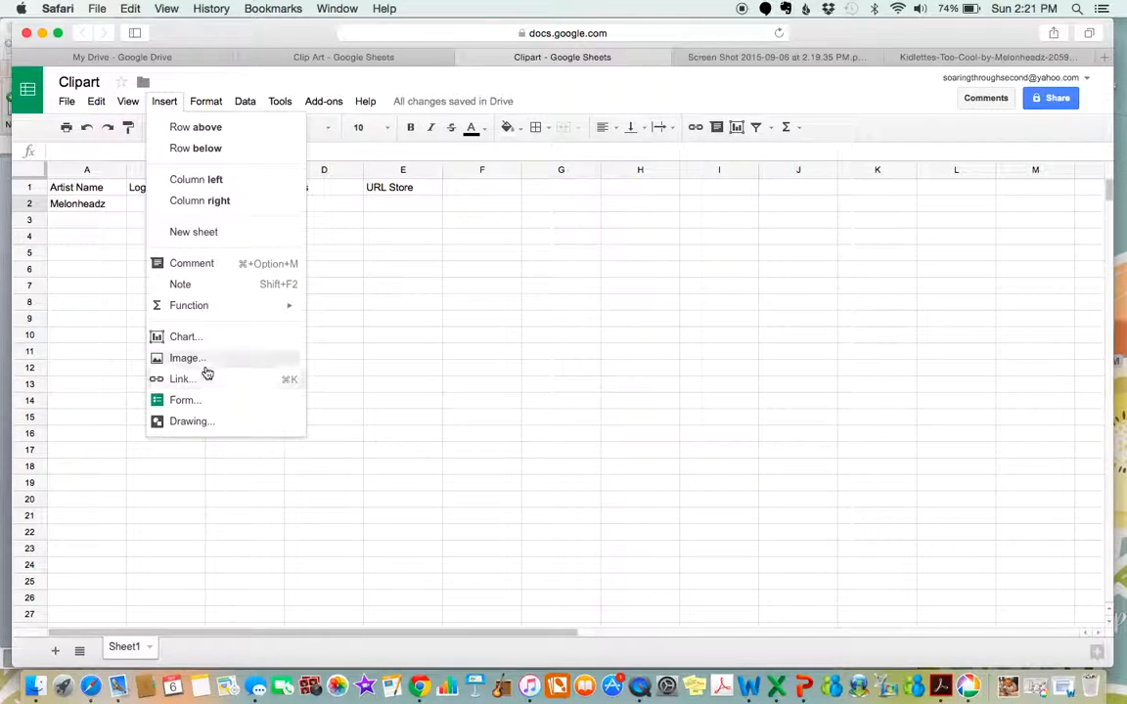
click(204, 363)
drag(905, 33, 687, 56)
drag(1091, 319, 298, 420)
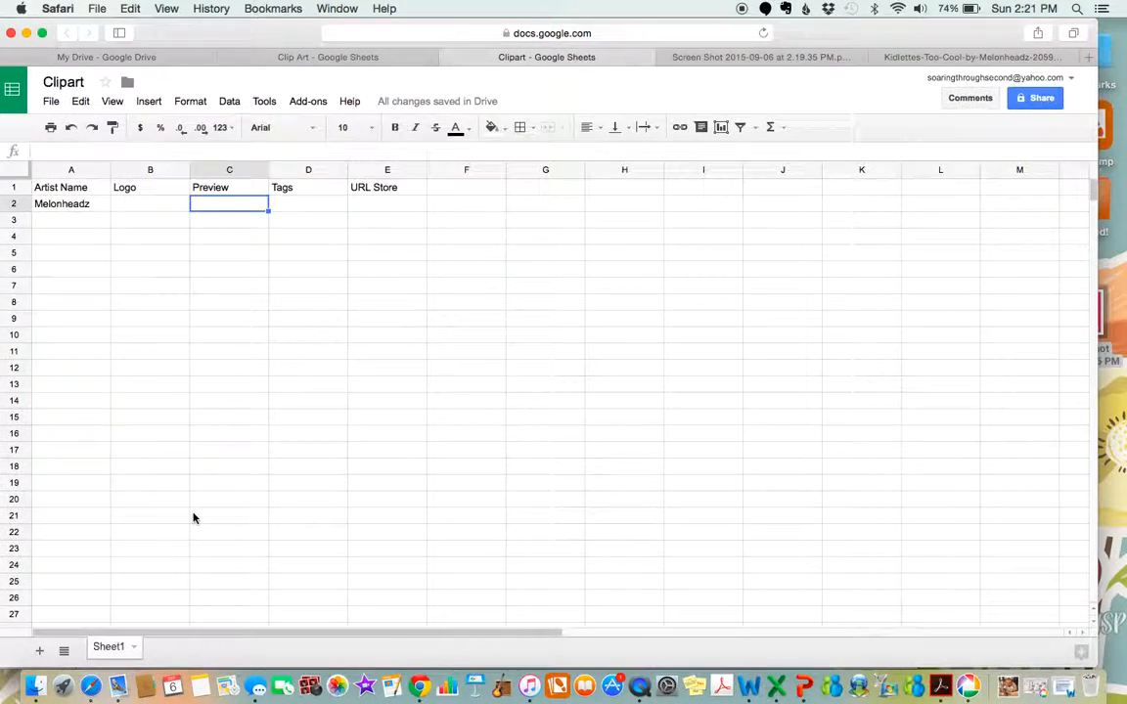
click(319, 303)
drag(346, 288, 193, 321)
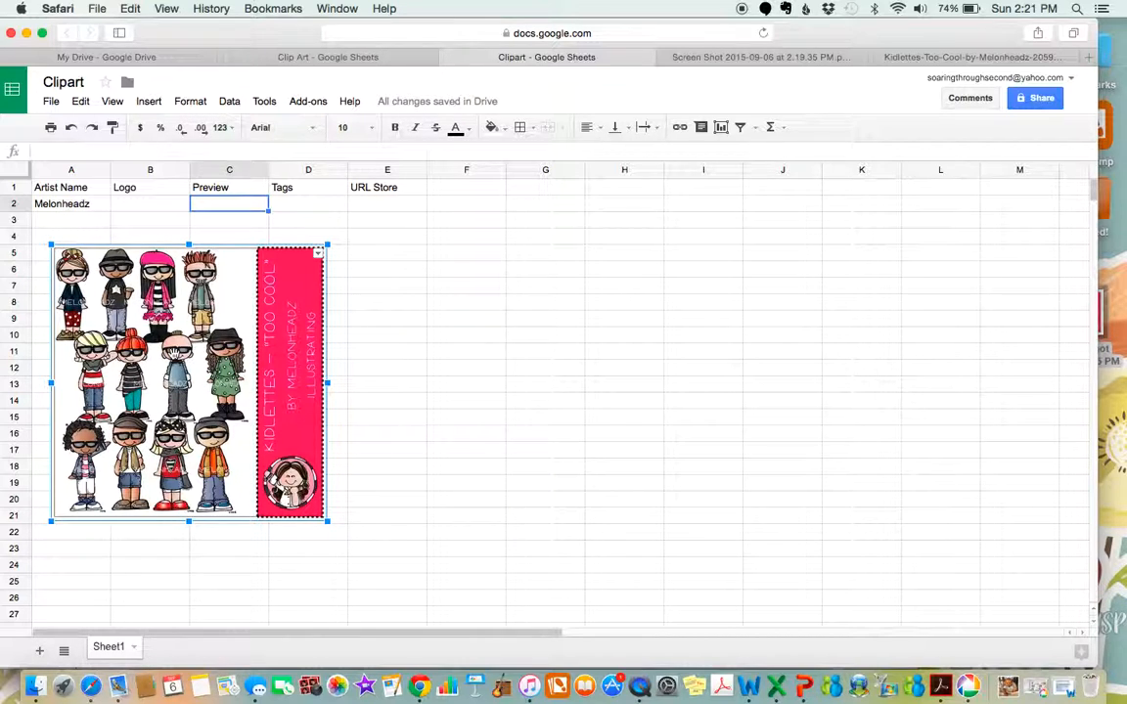
Delete the floating Kidlettes image and enter an IMAGE formula in cell C2 with the copied Photobucket direct link in quotation marks
key(Delete)
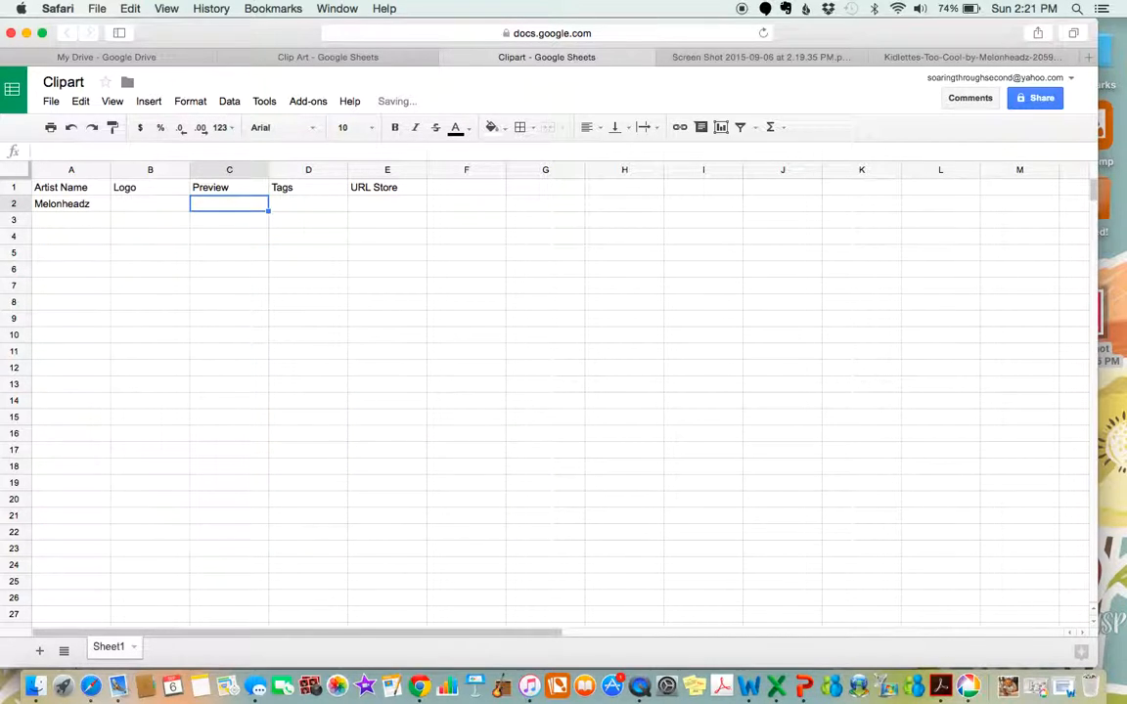
double_click(221, 208)
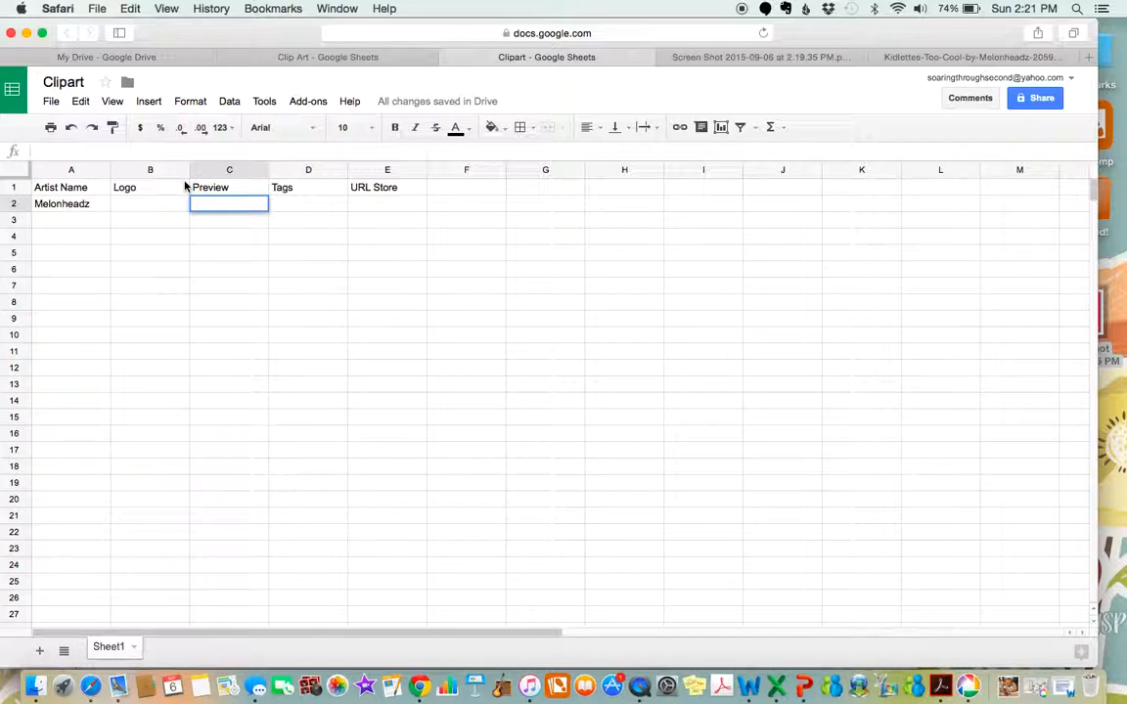
text(=)
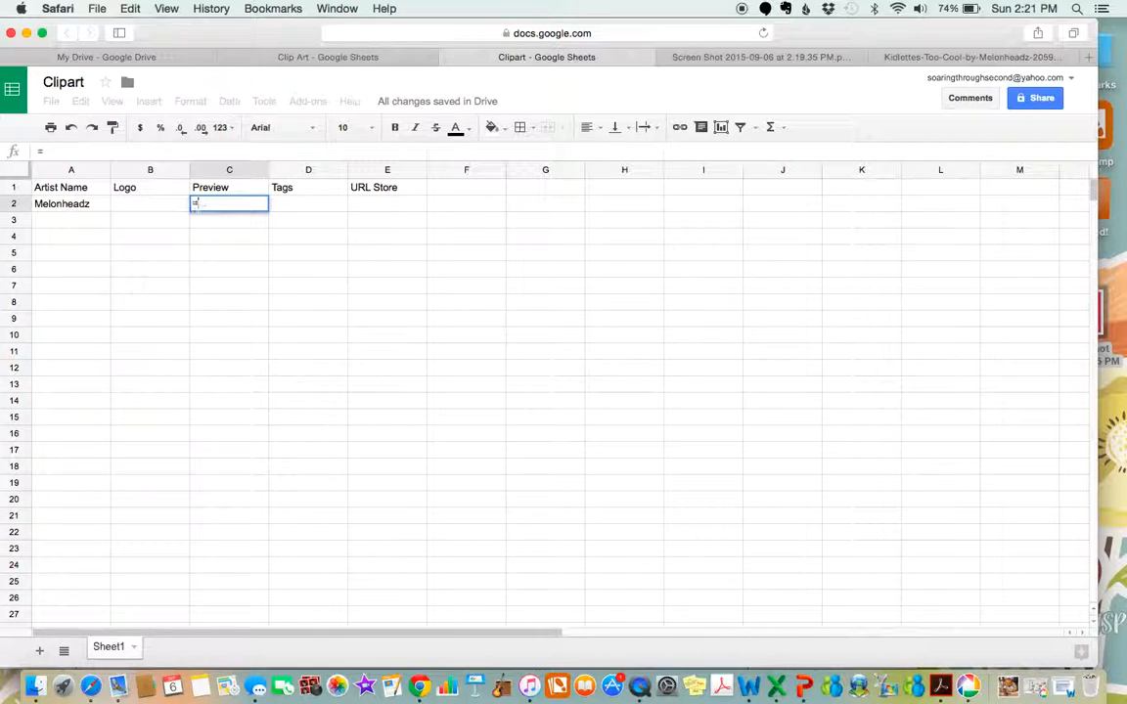
text(imag)
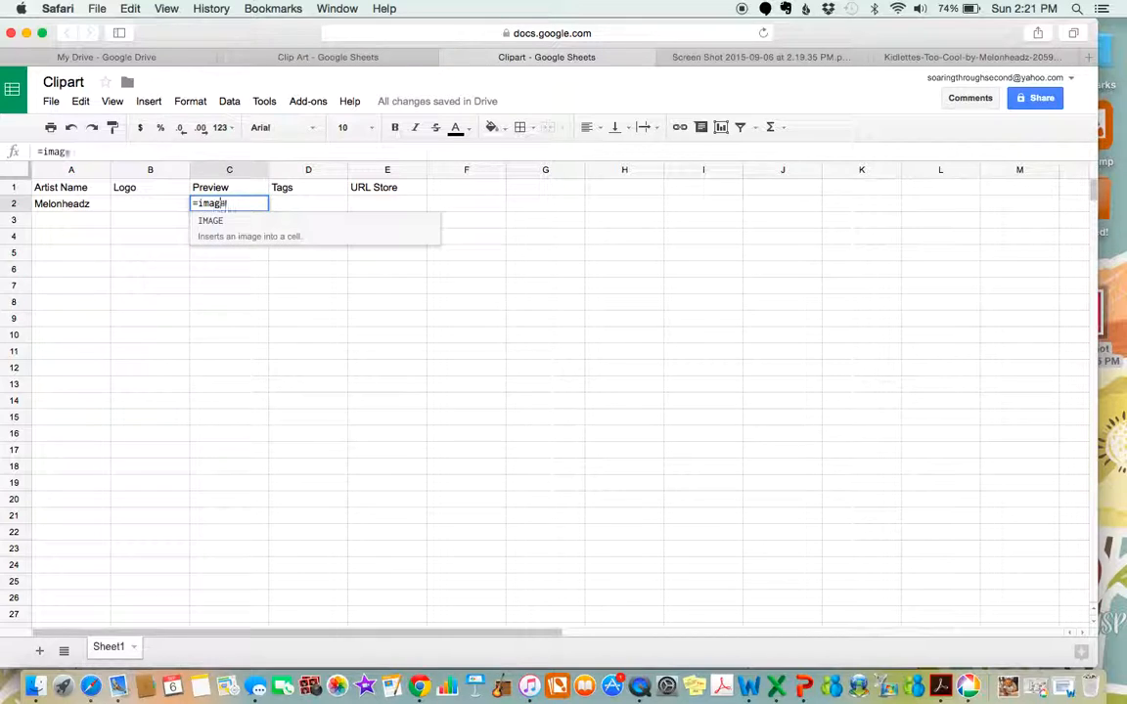
text(e()
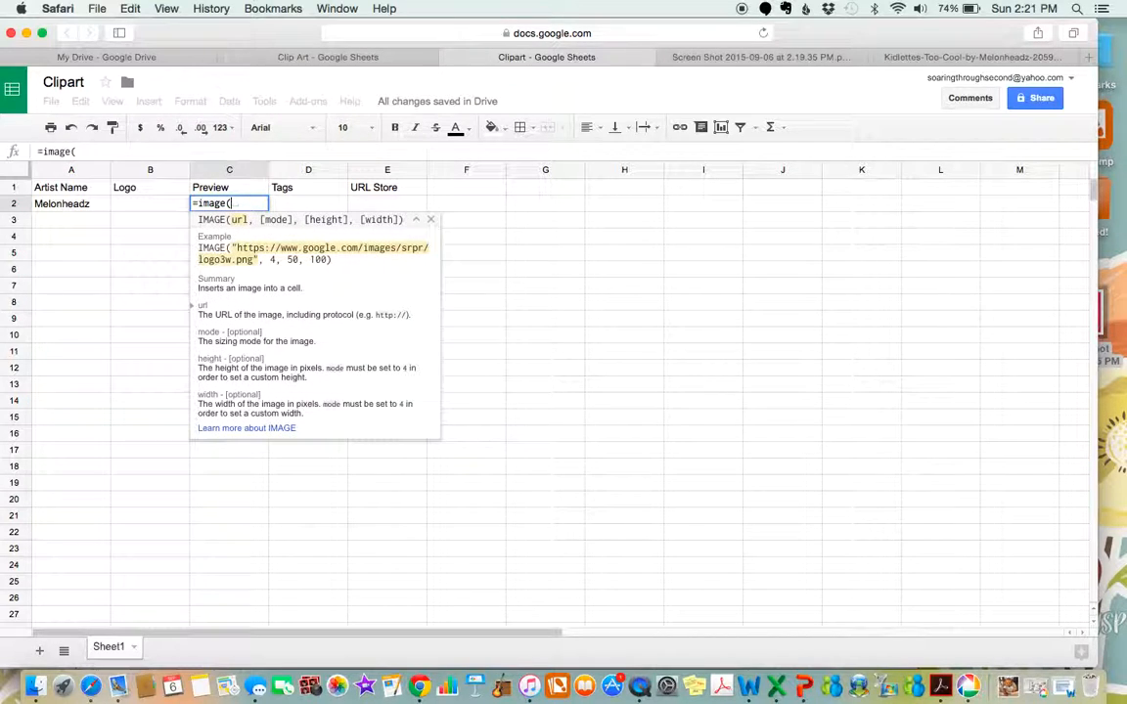
text(")
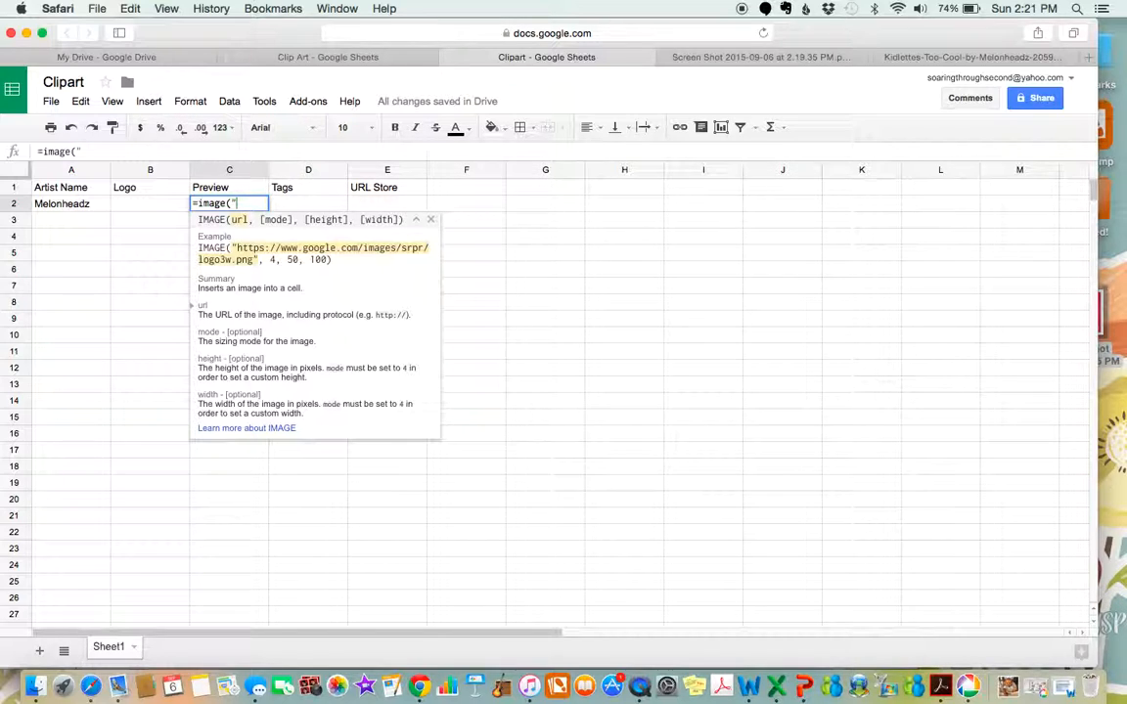
key(super+v)
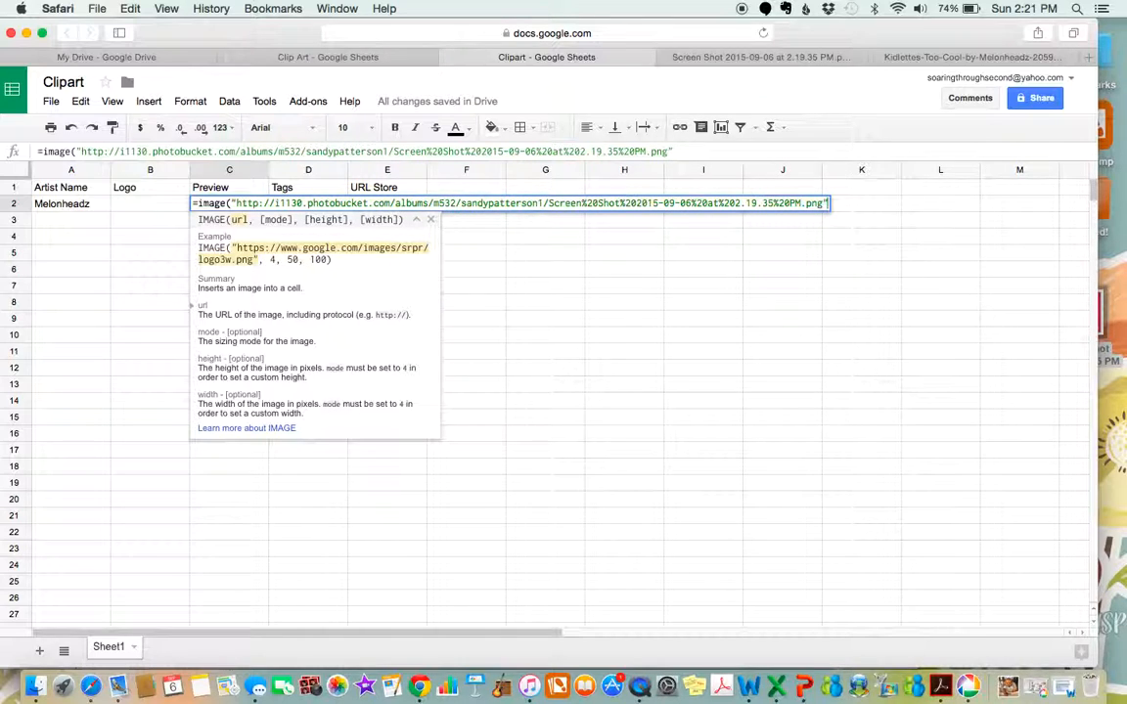
text())
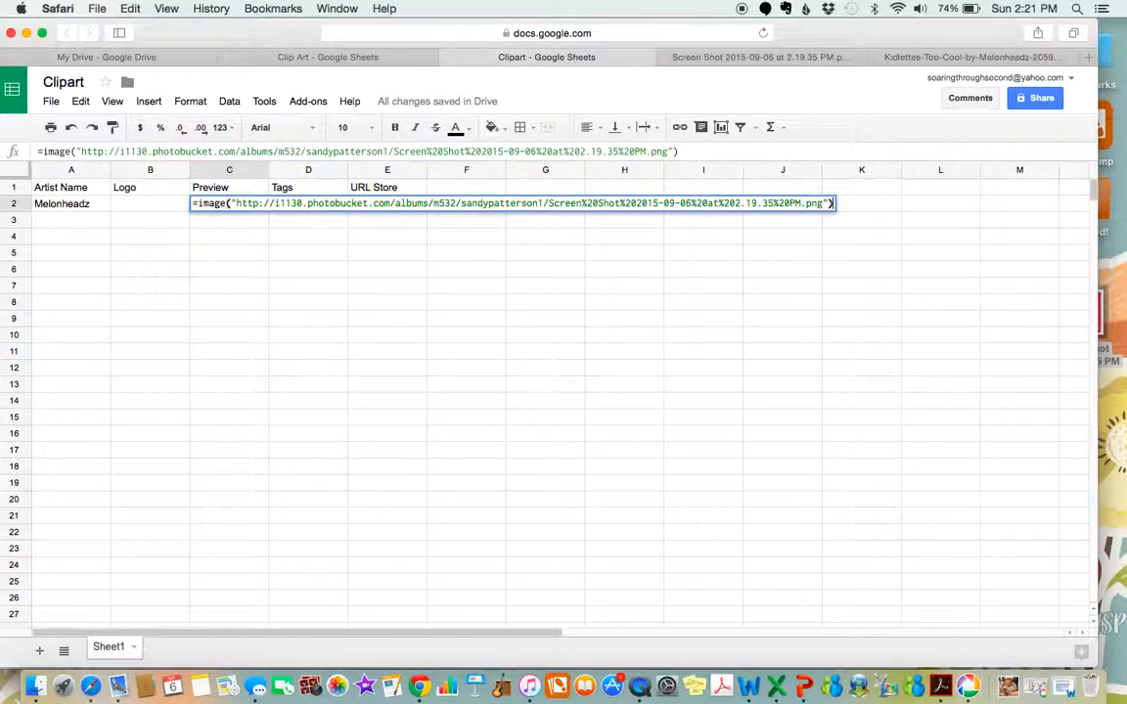
click(223, 305)
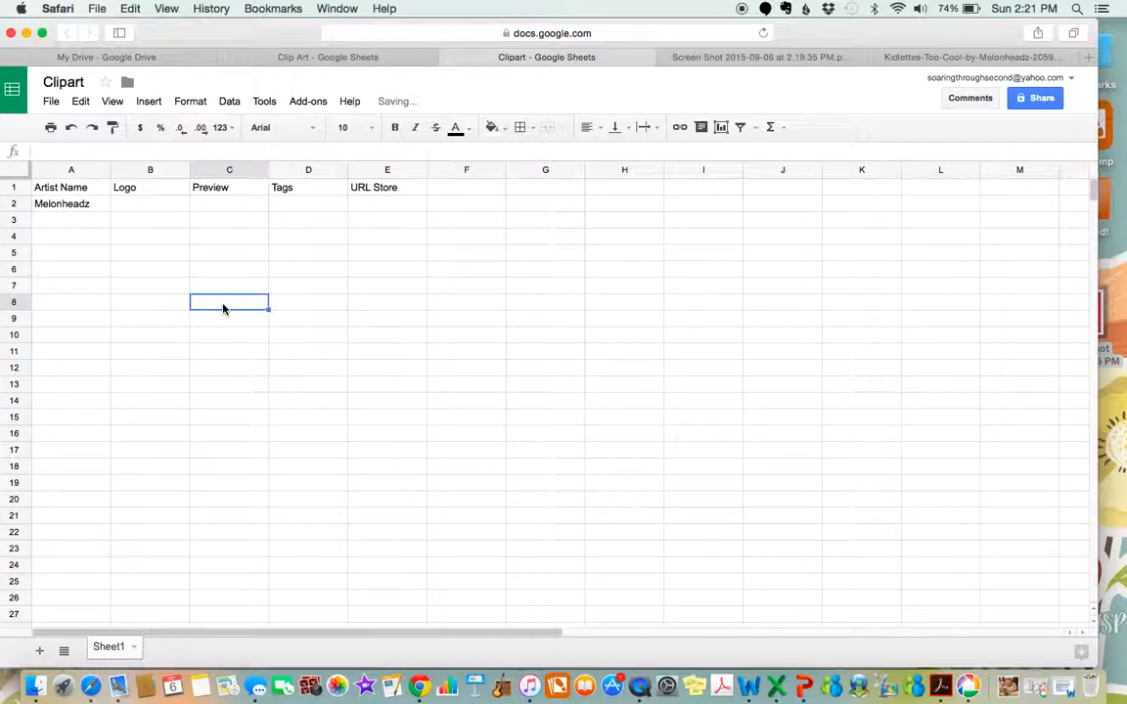
click(223, 207)
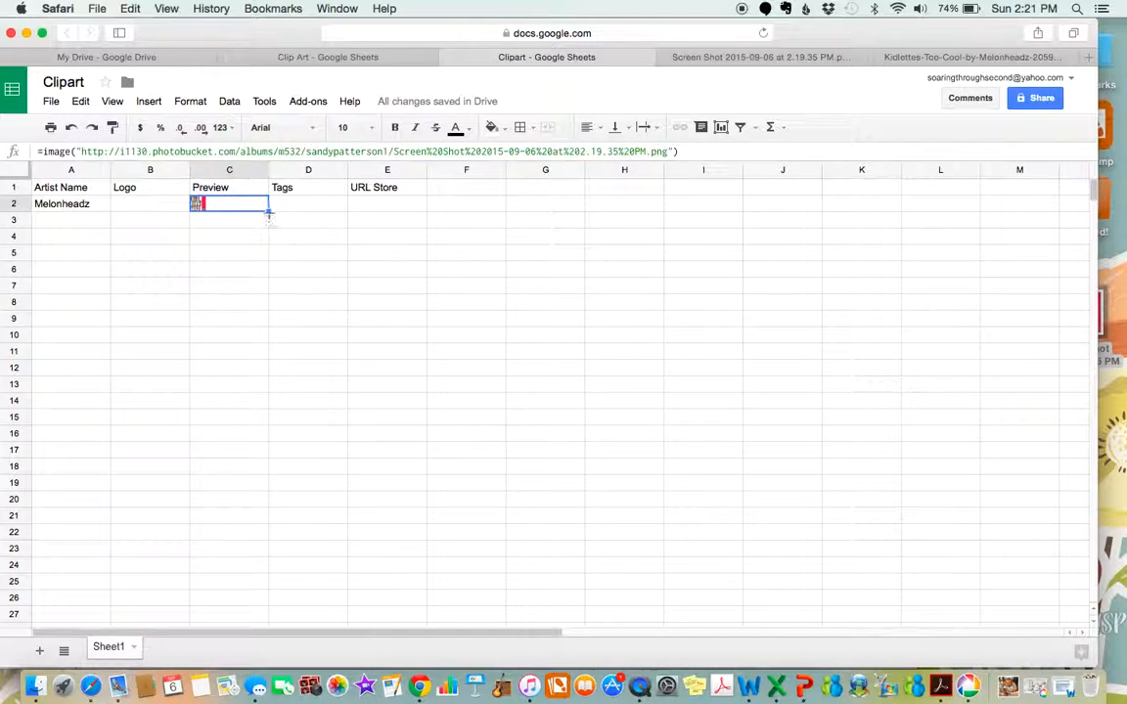
drag(267, 212, 279, 243)
drag(300, 225, 294, 224)
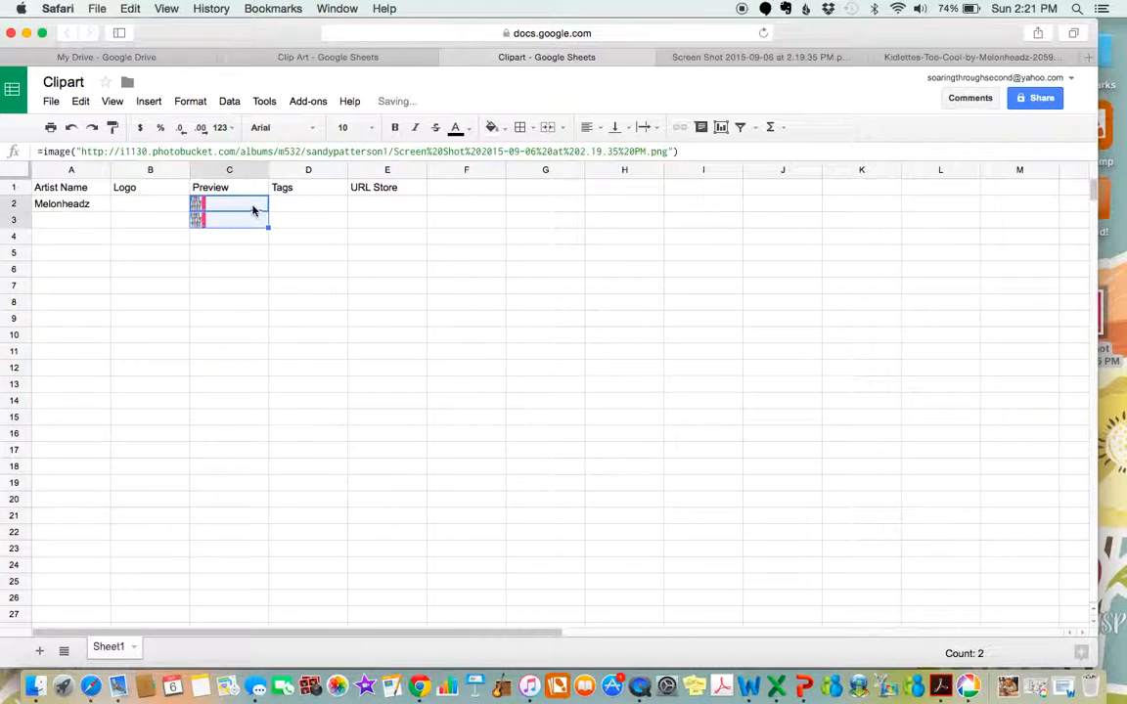
click(70, 127)
Widen the Preview column to about twice its width
drag(269, 169, 353, 169)
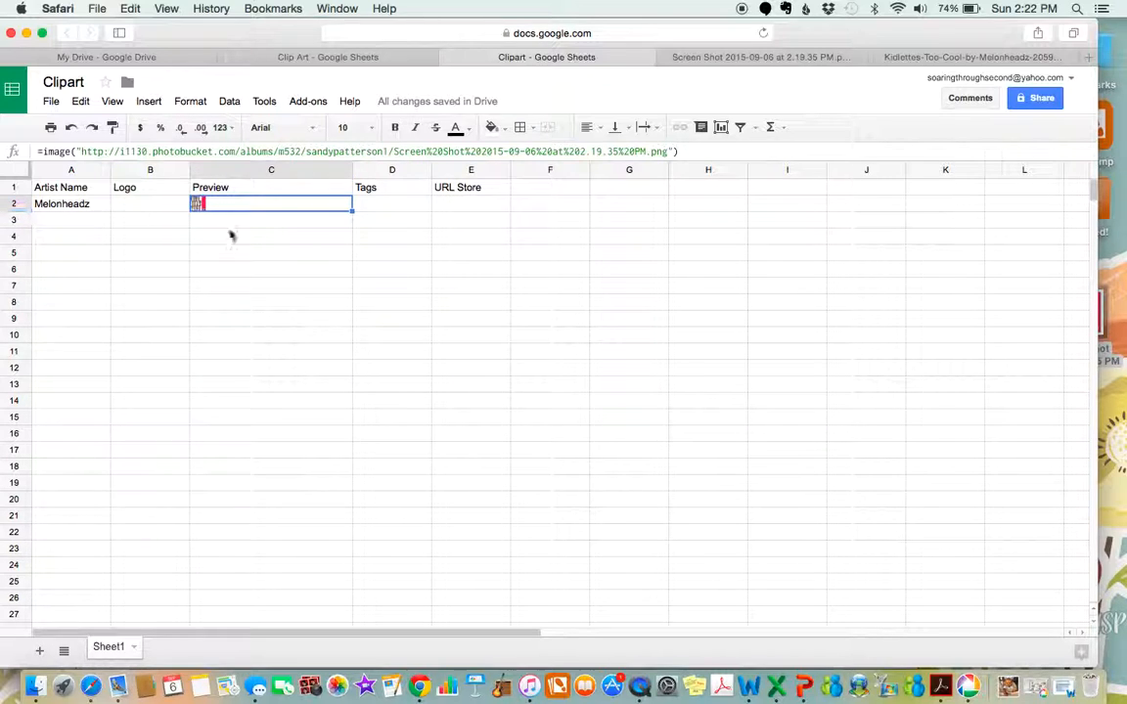
mouse_move(351, 209)
mouse_down()
mouse_move(352, 251)
mouse_move(348, 223)
mouse_up()
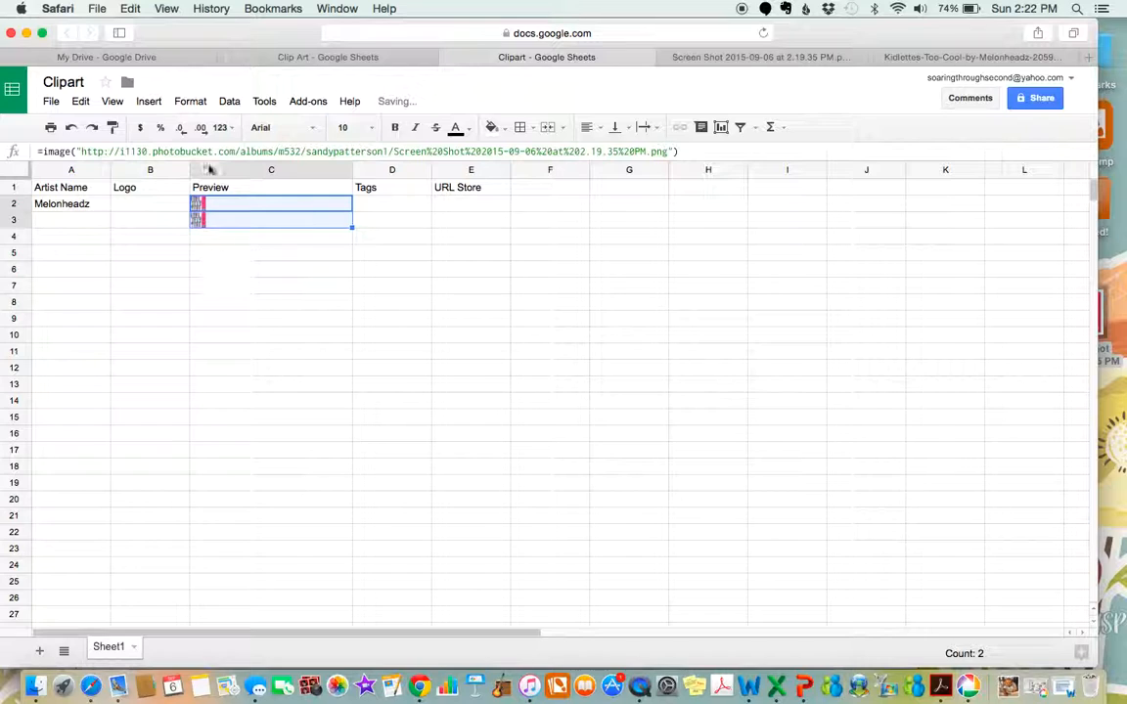
click(70, 128)
click(98, 318)
click(326, 205)
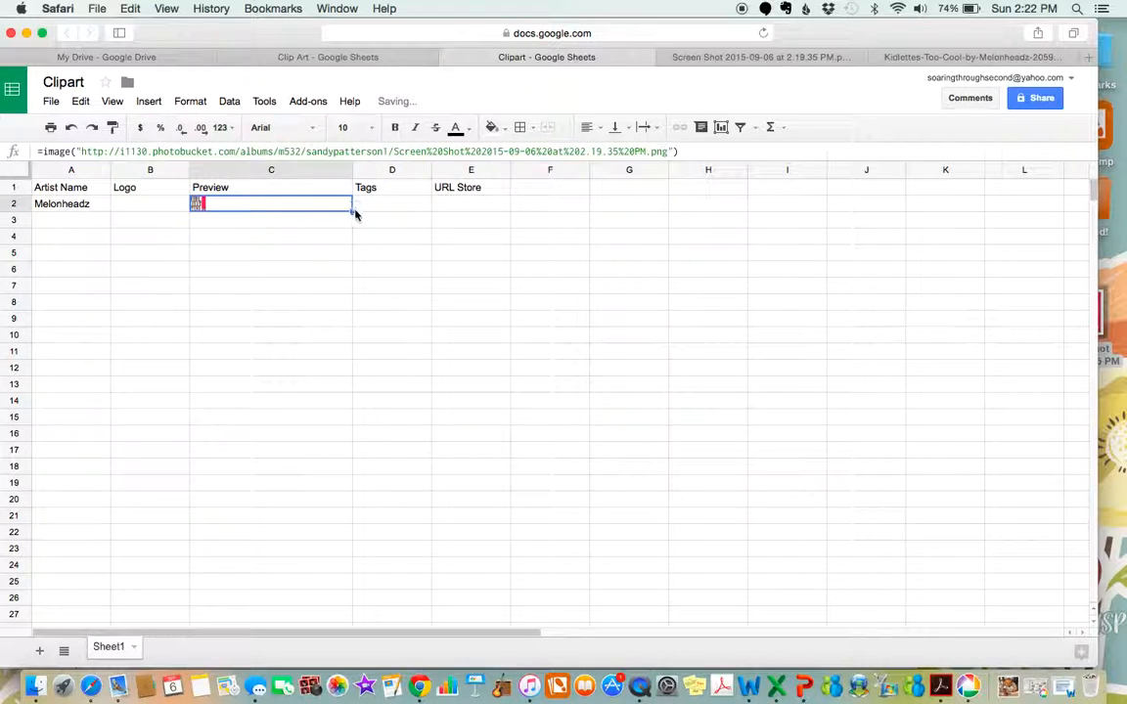
drag(352, 210, 375, 241)
click(72, 128)
drag(350, 208, 384, 289)
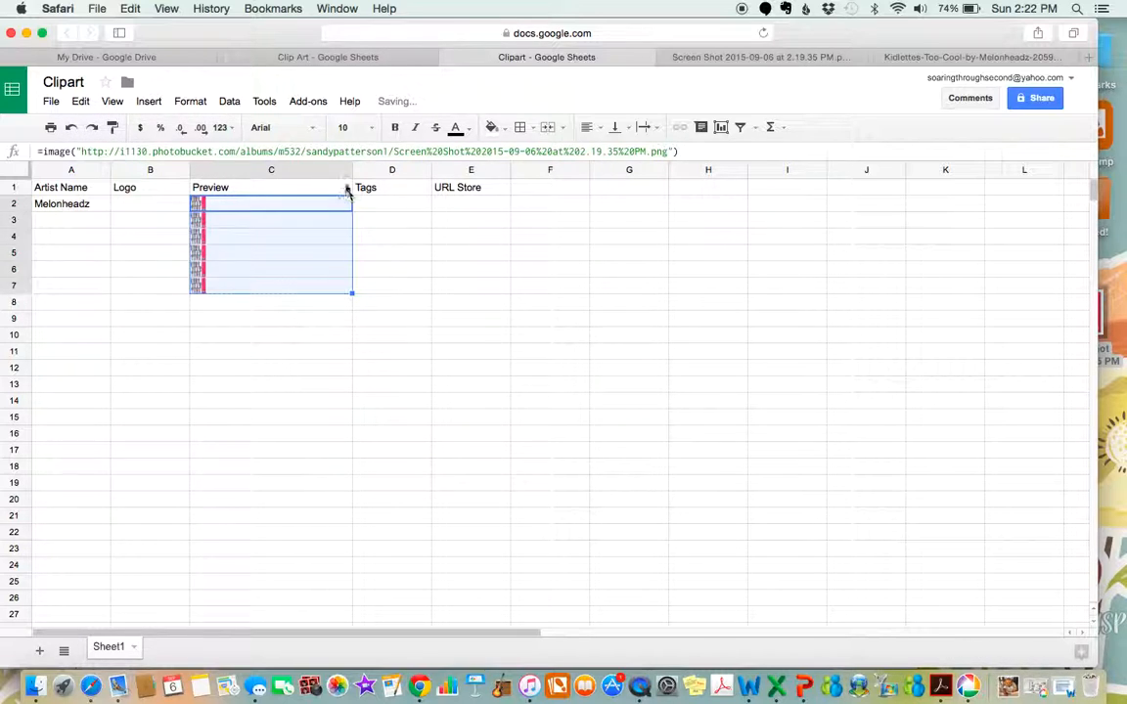
click(72, 127)
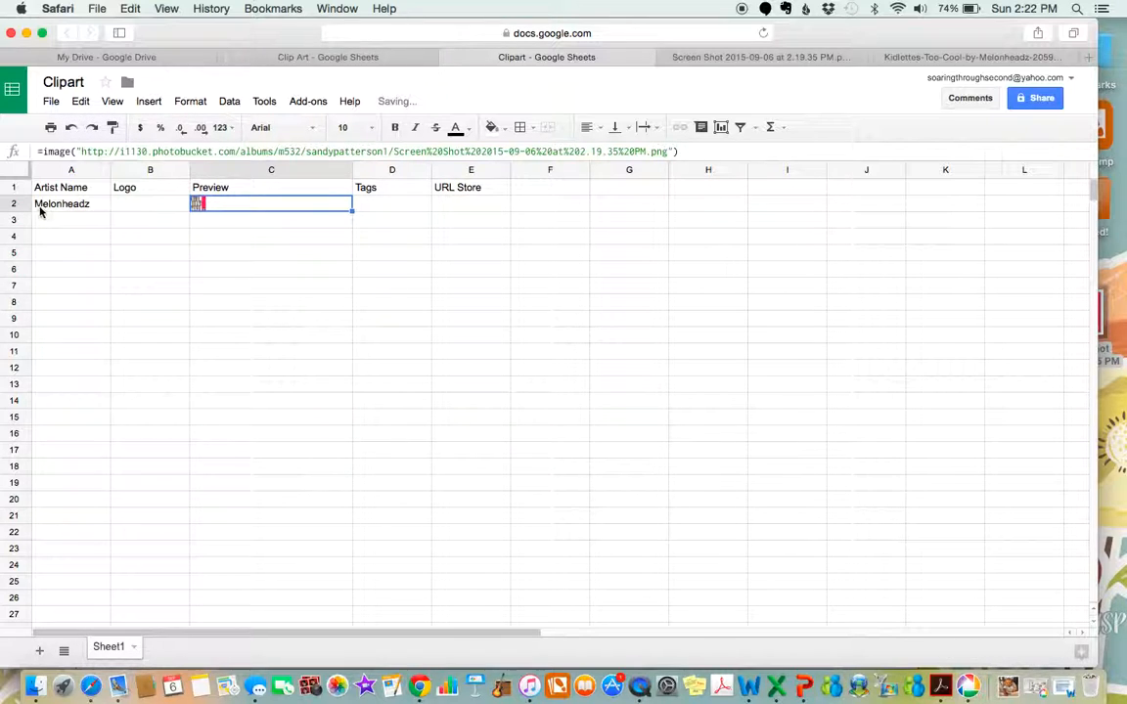
Increase the height of row 2 until the preview image fills the Preview cell, and select cell B2
drag(28, 210, 29, 354)
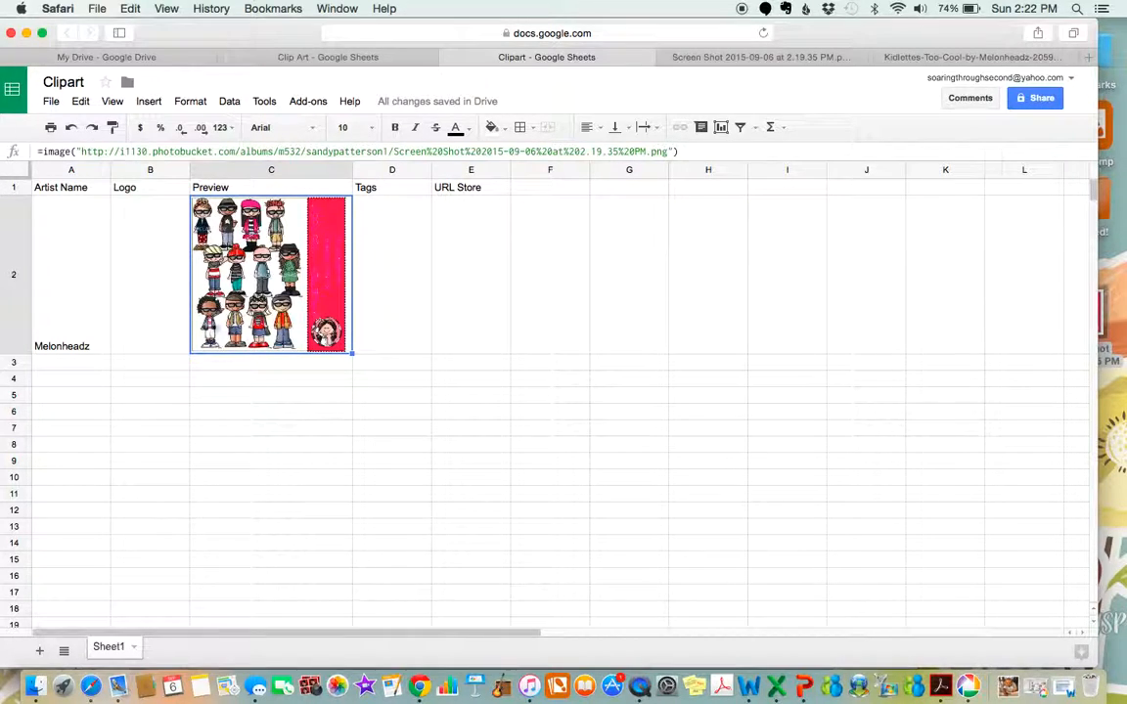
click(152, 299)
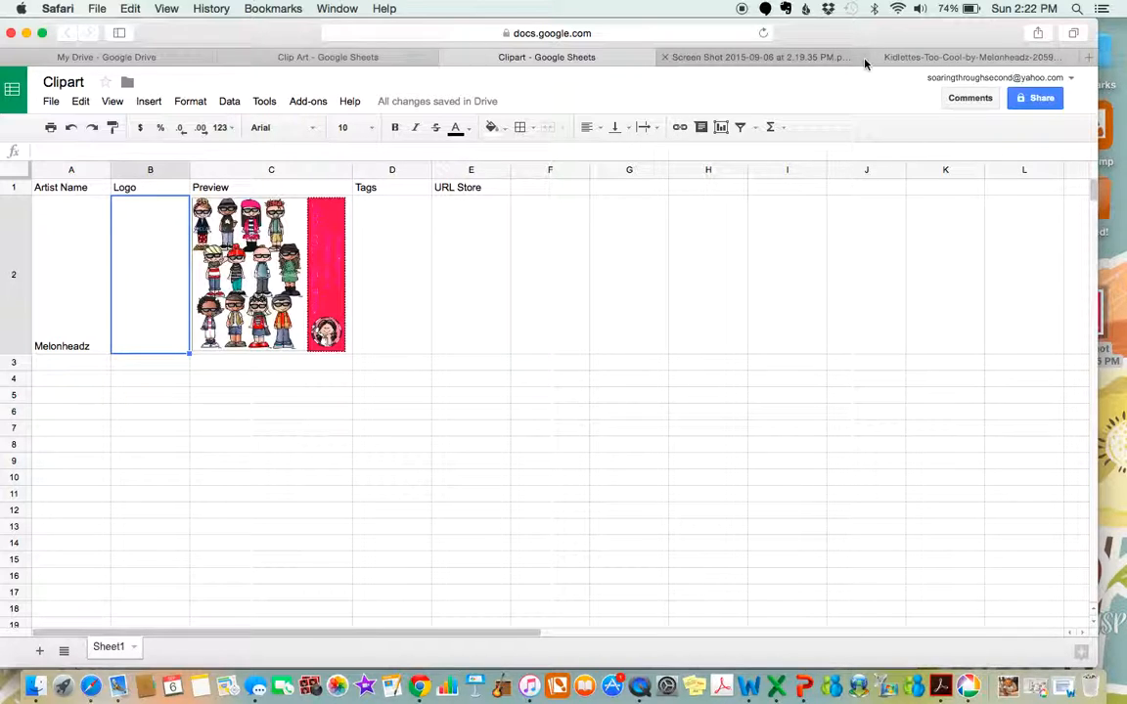
Open the Melonheadz Illustrating logo from the Photobucket library and copy its direct link
click(812, 61)
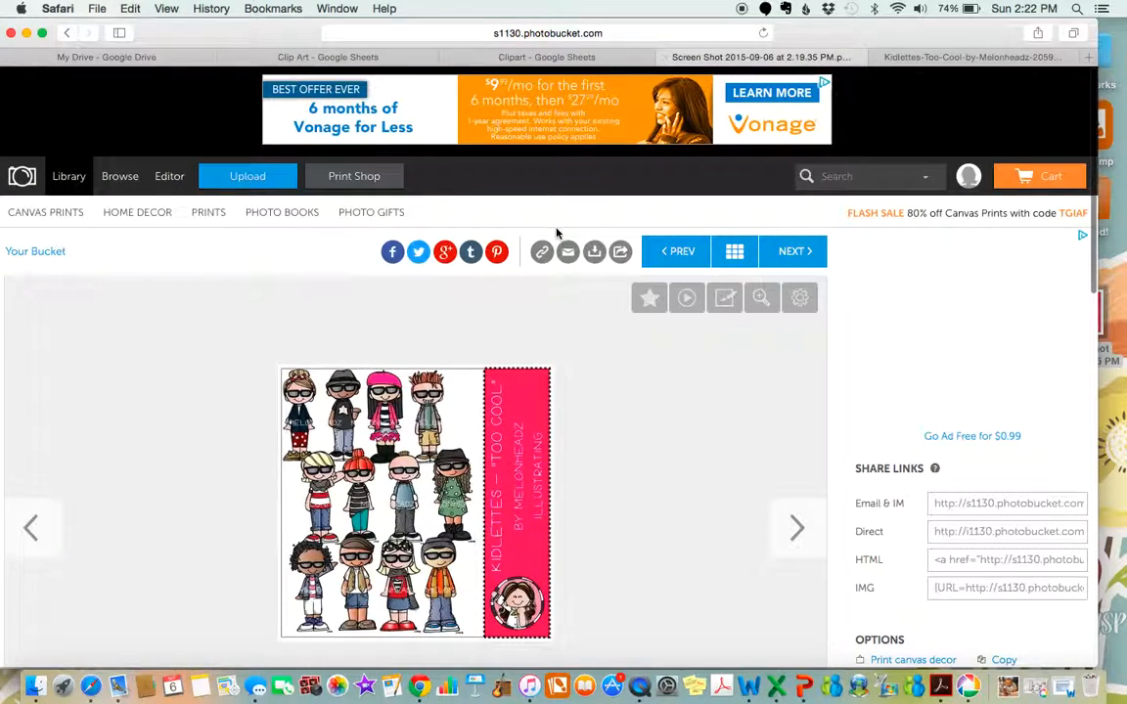
click(65, 176)
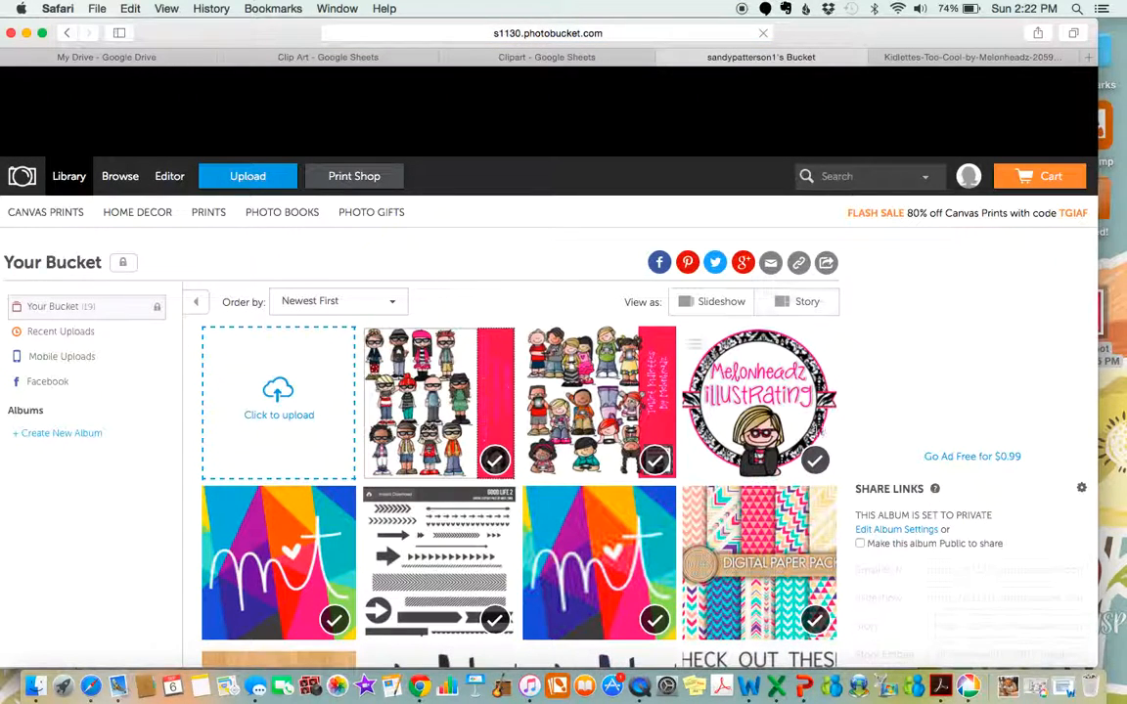
click(761, 402)
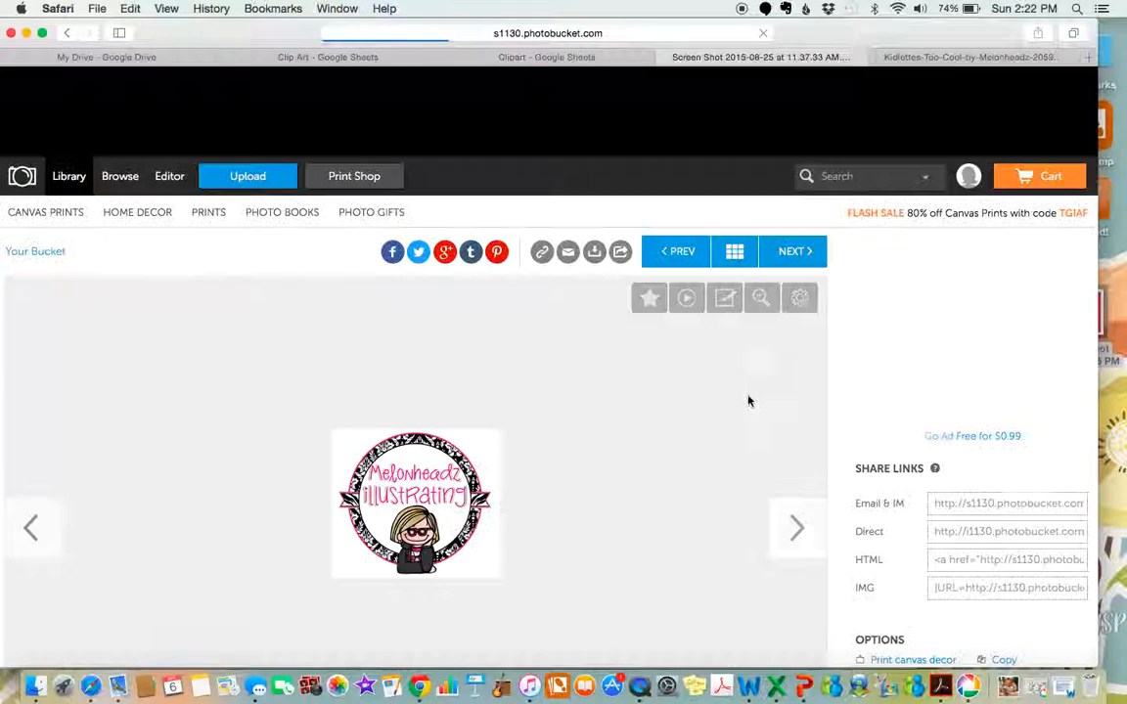
click(543, 253)
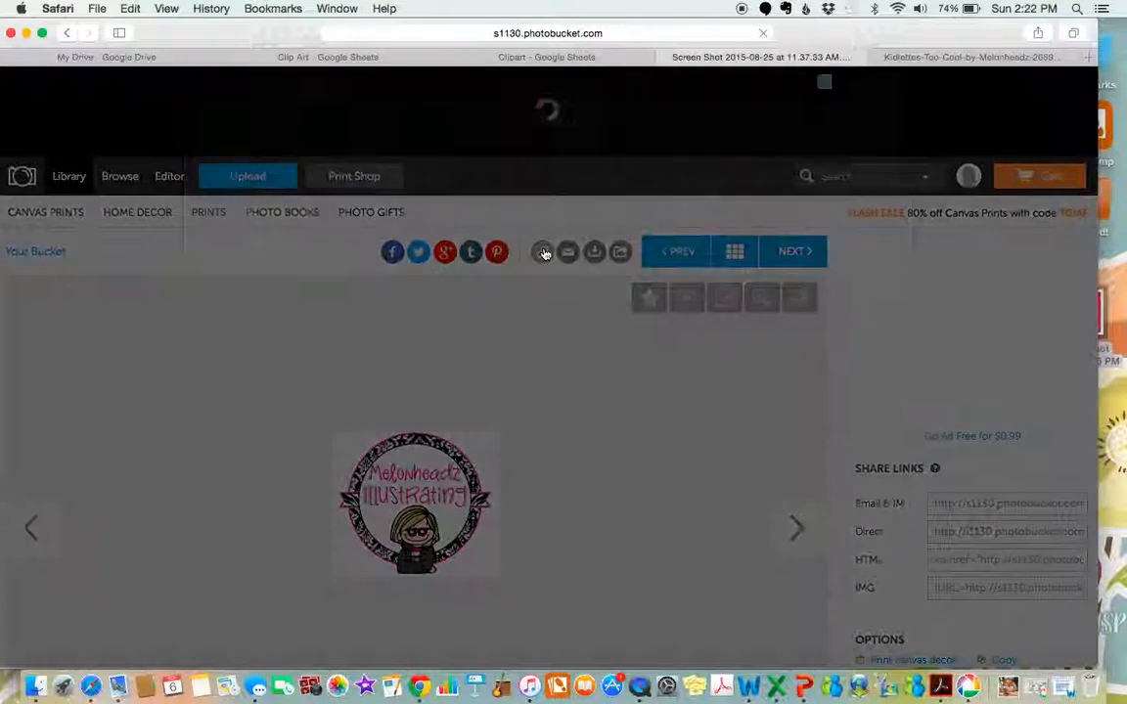
click(751, 345)
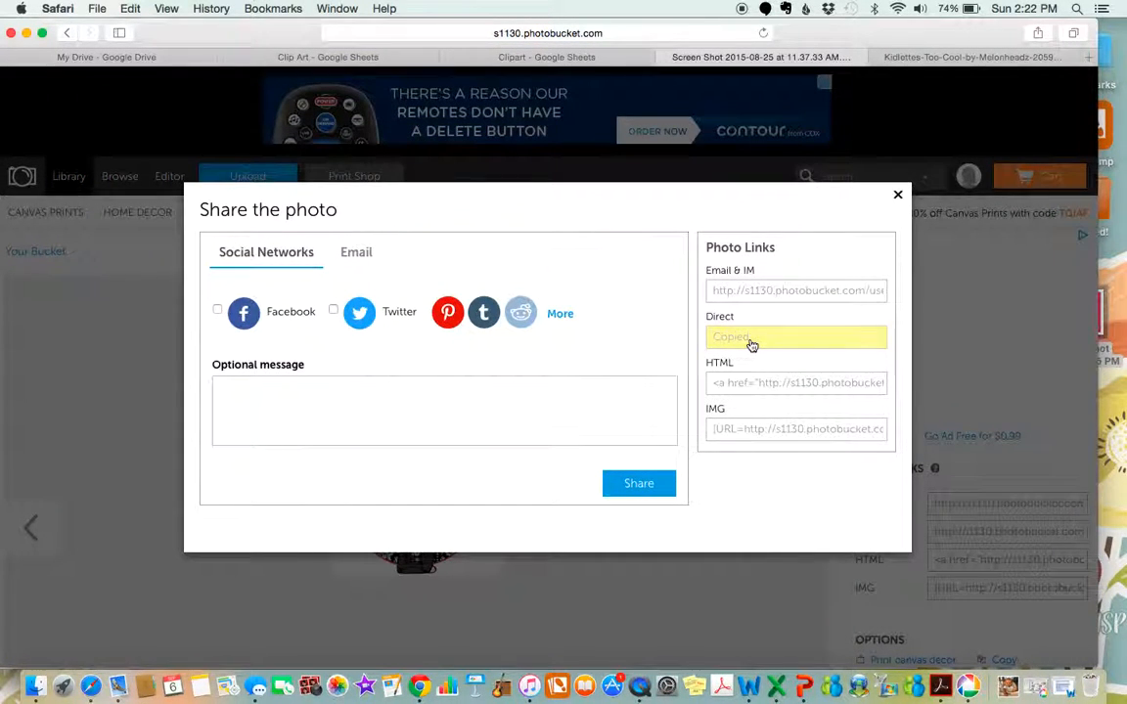
Return to the Clipart spreadsheet and enter an IMAGE formula in cell B2 with the copied logo link in quotation marks
click(364, 60)
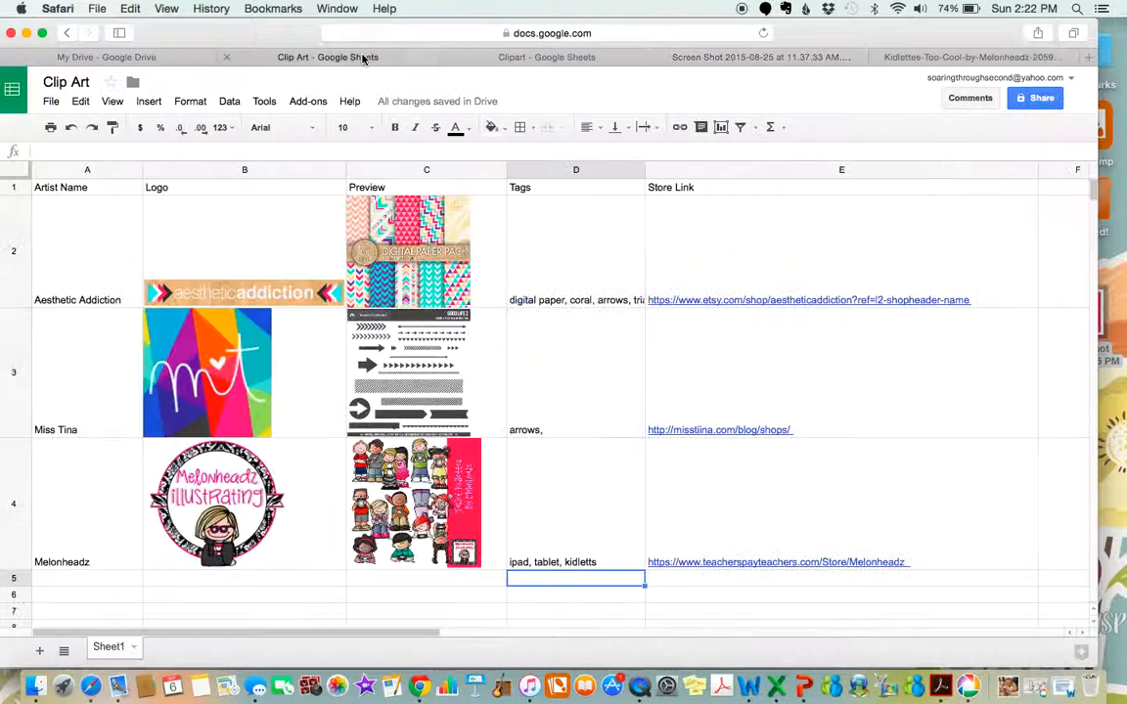
click(478, 56)
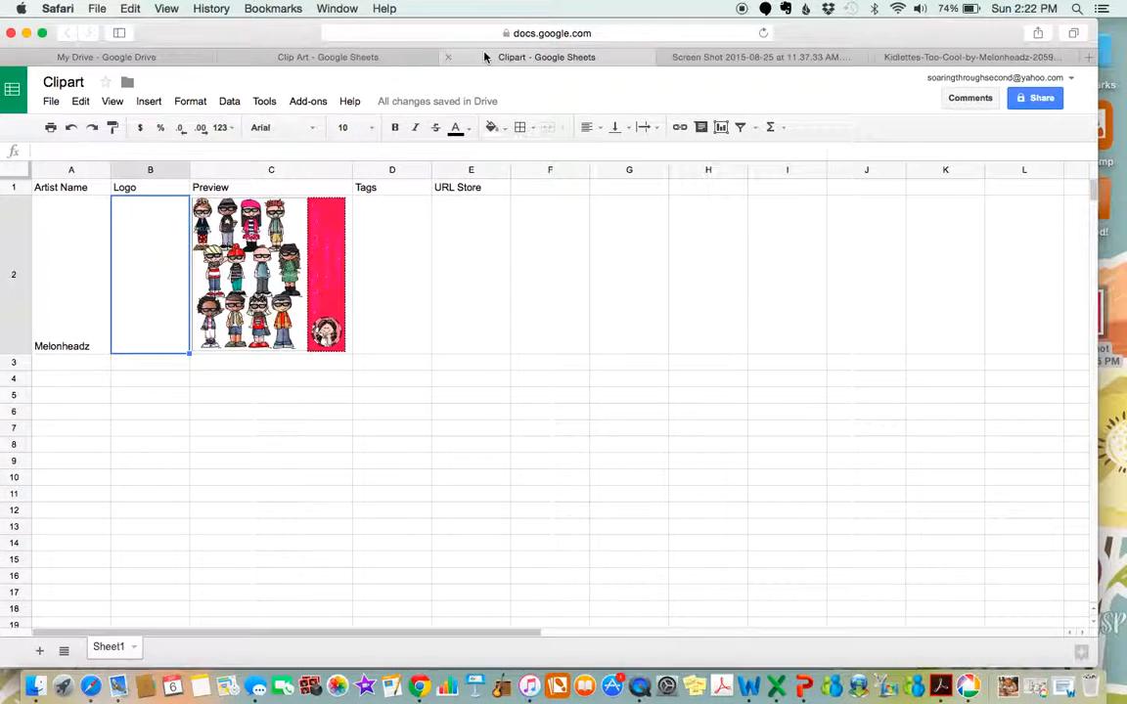
double_click(156, 297)
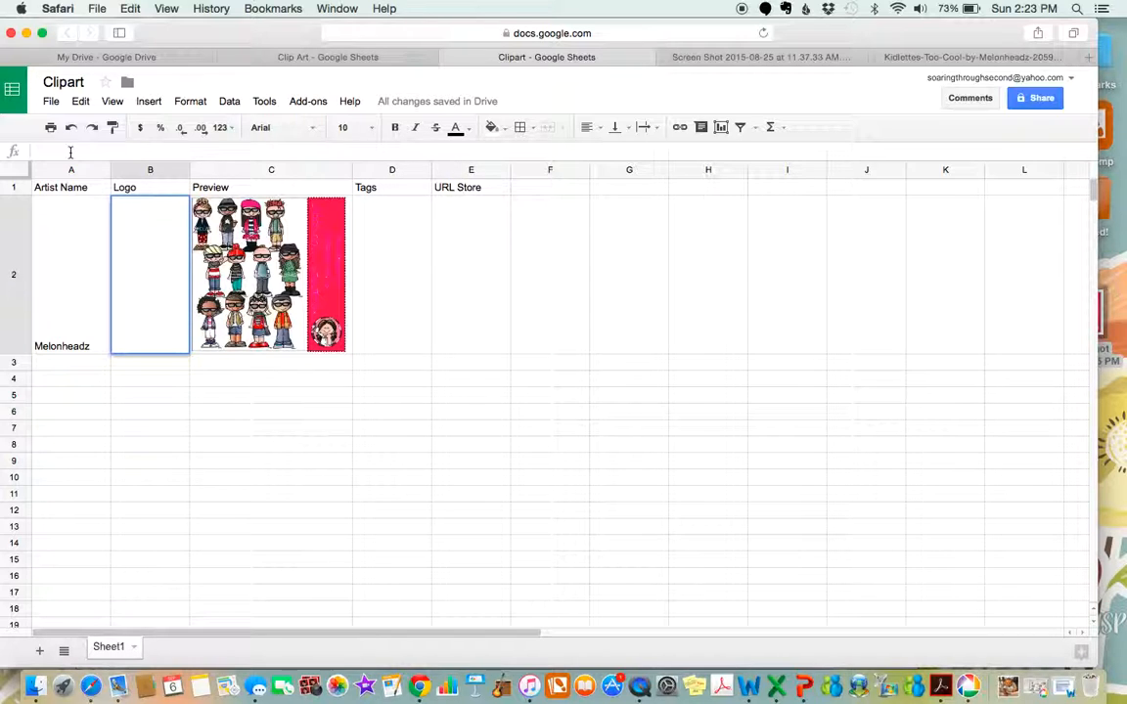
text(=image)
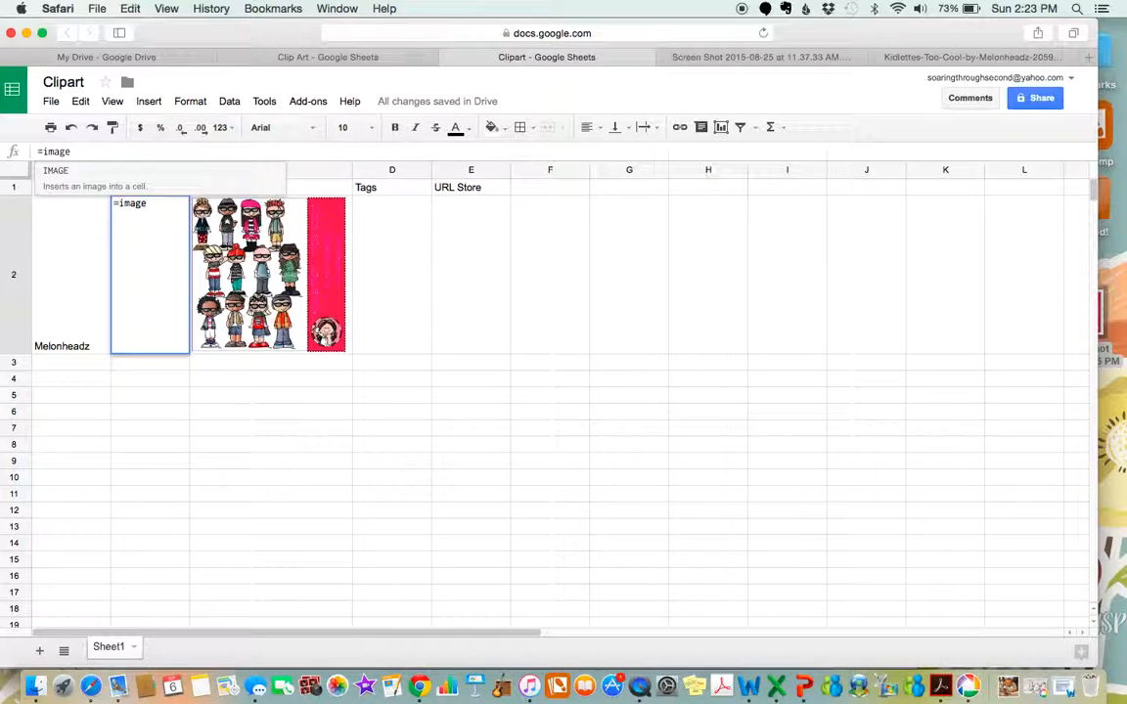
text((")
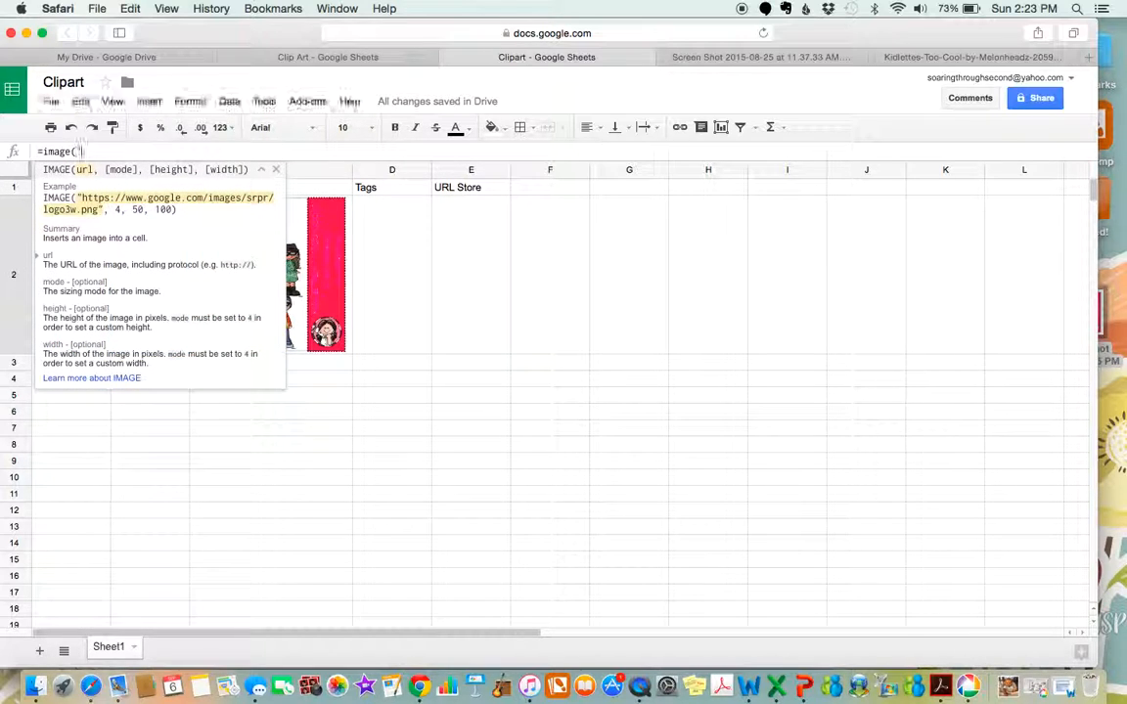
key(super+v)
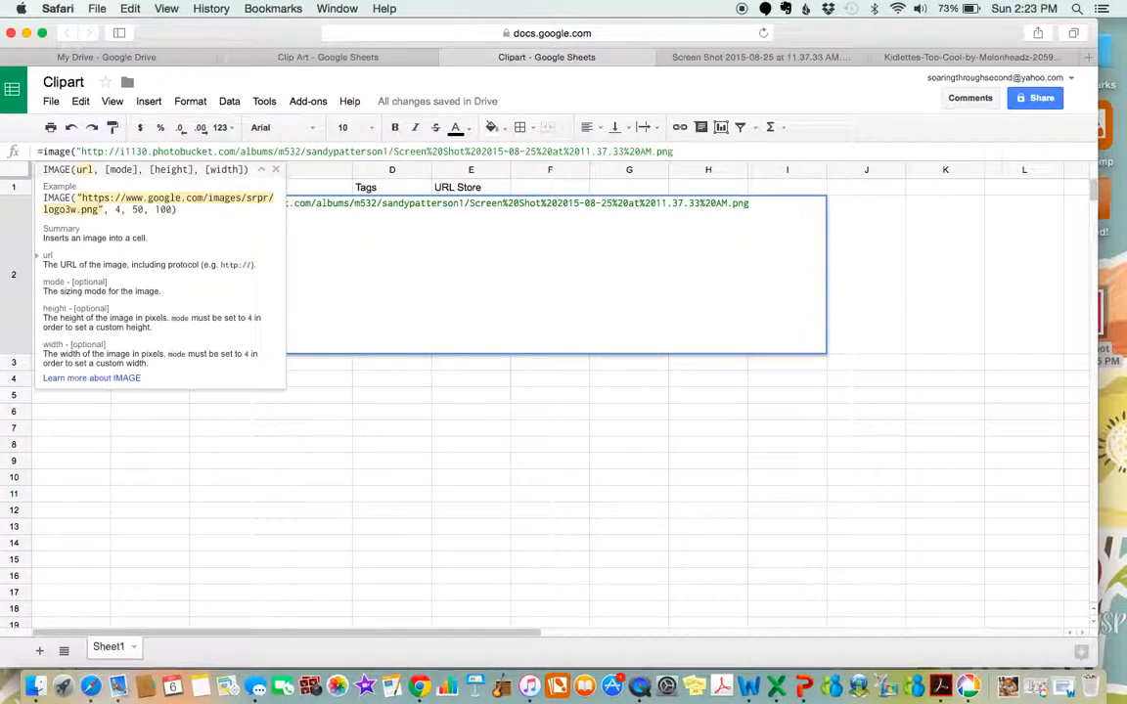
text())
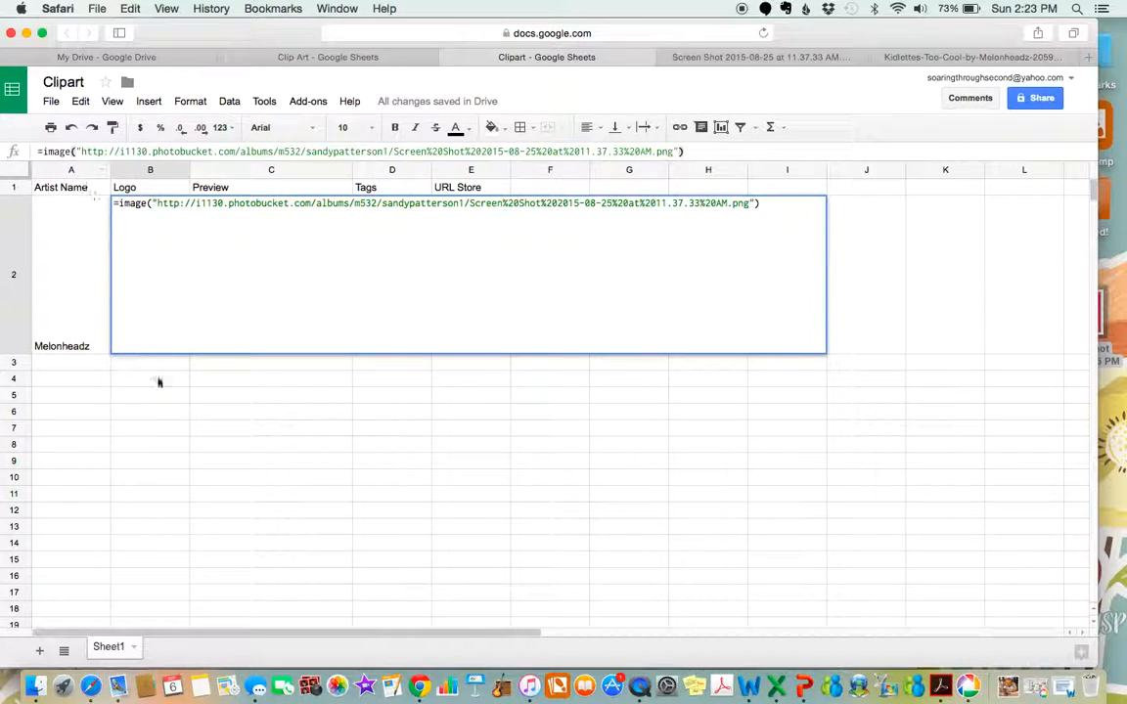
click(176, 428)
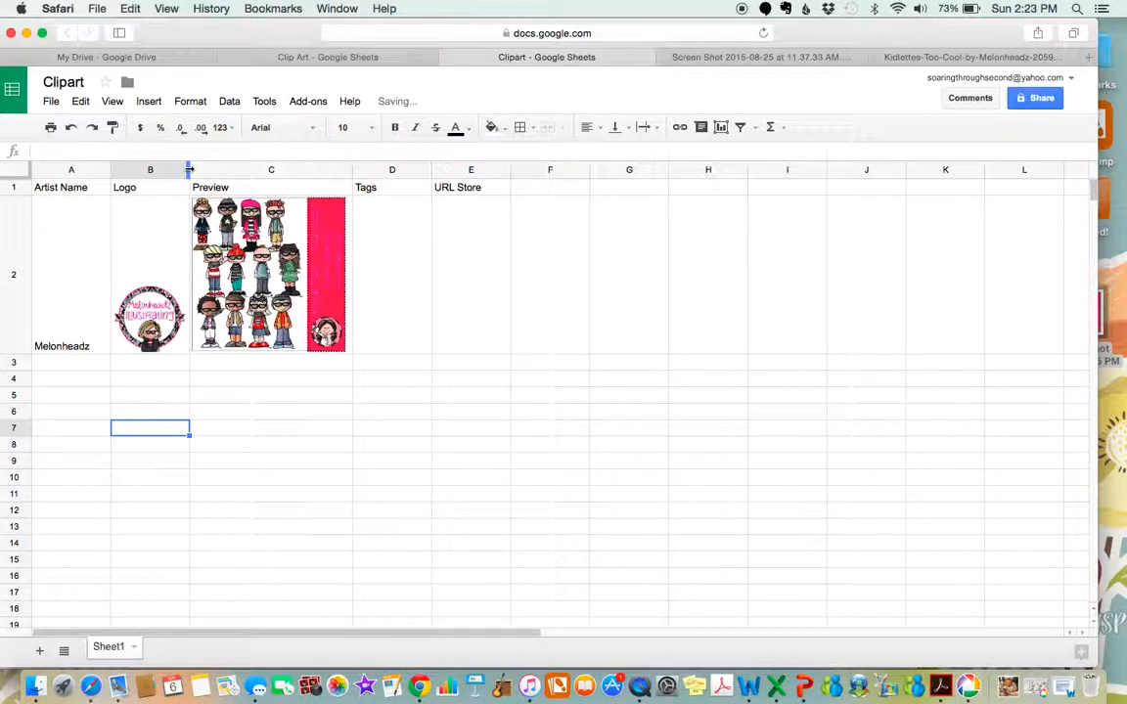
Widen the Logo column until the logo fills the row height, and make the Tags column about twice as wide
drag(191, 172, 294, 173)
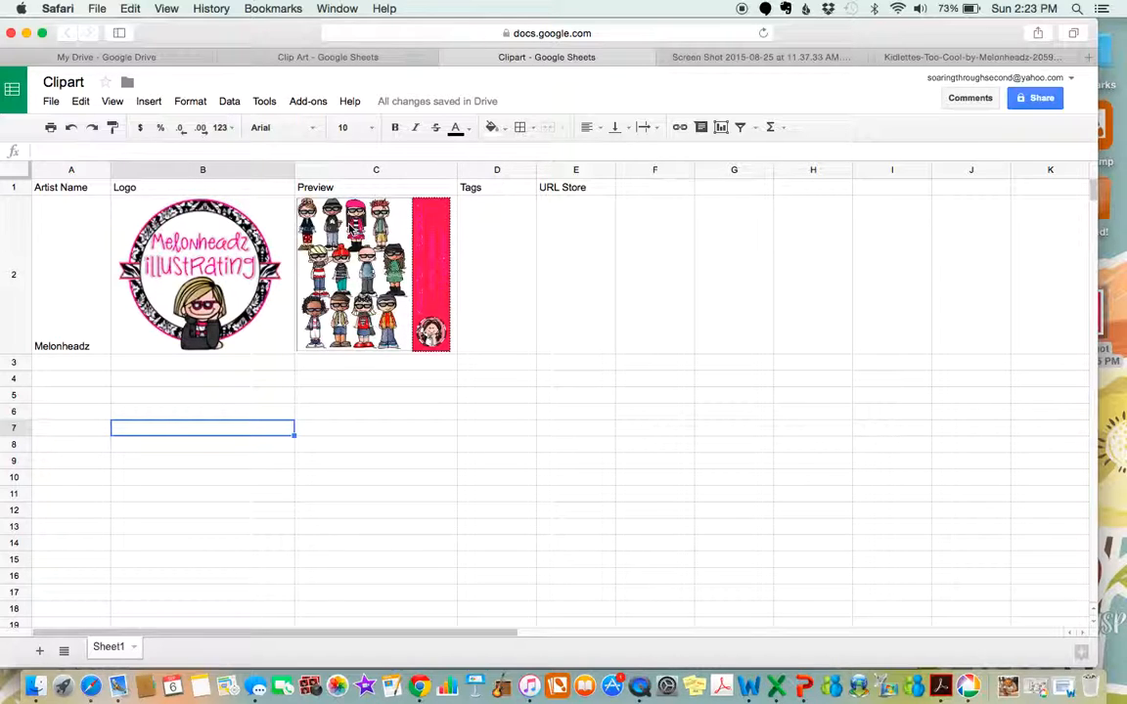
drag(536, 172, 613, 172)
Enter the tags "kidletts, too cool," in cell D2
click(503, 248)
double_click(503, 249)
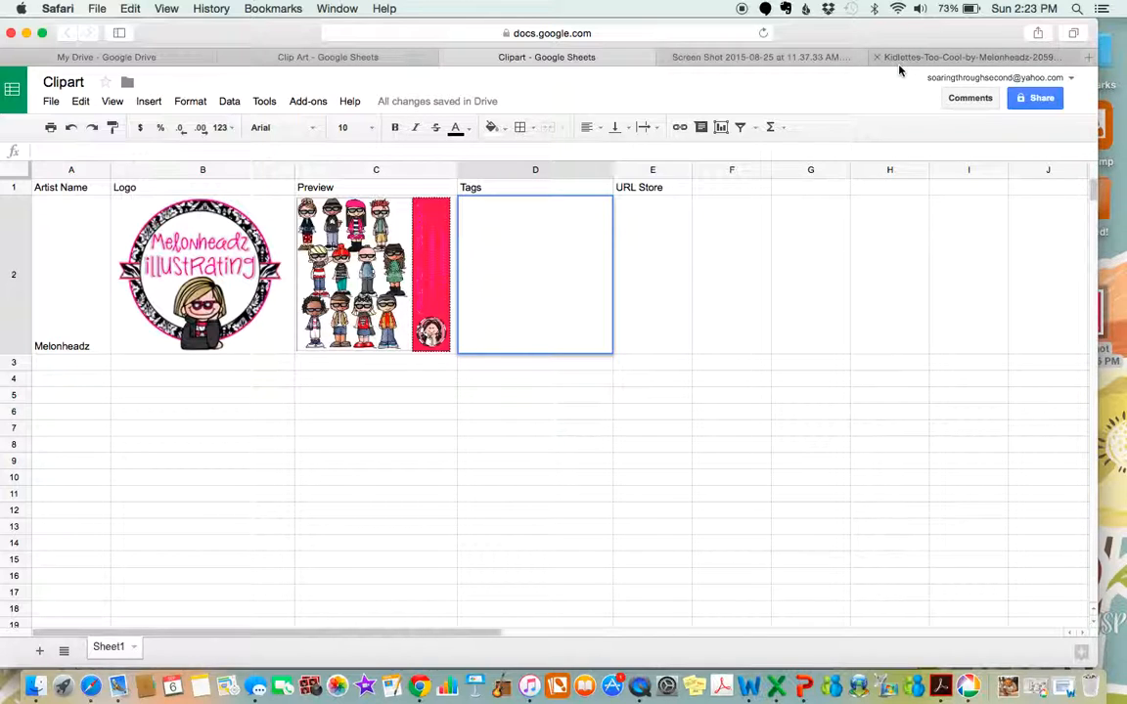
text(kidletts, too cool,)
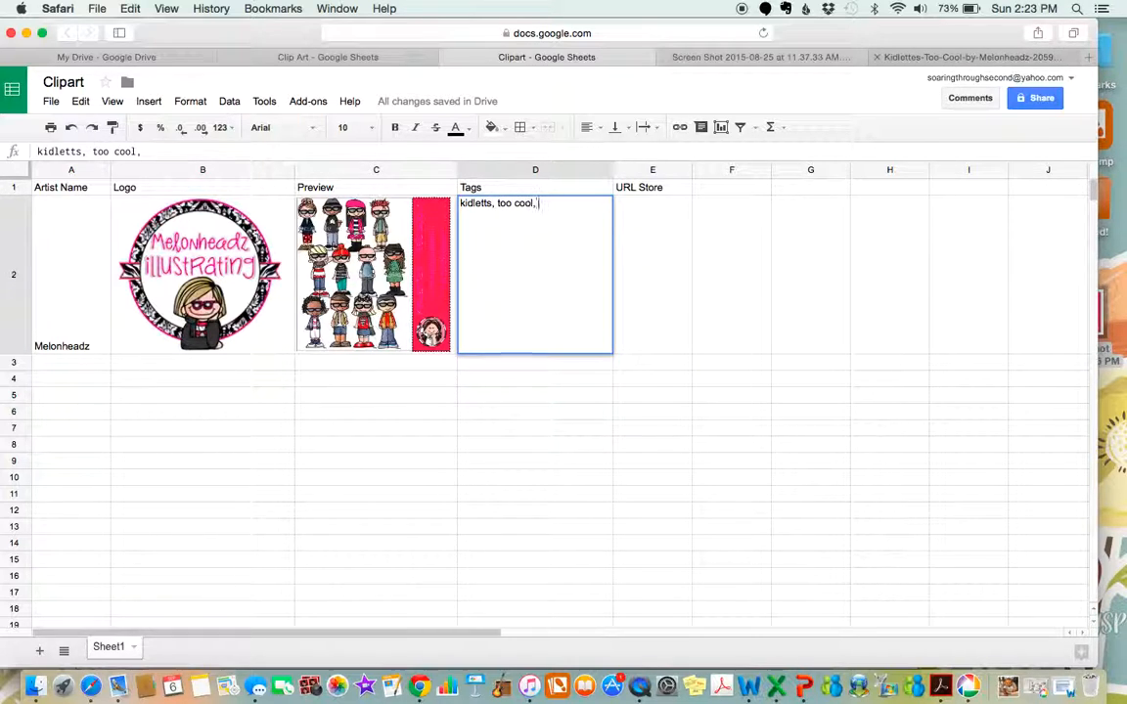
Copy the Kidlettes Too Cool product page's address from Teachers Pay Teachers and paste it into cell E2 of the Clipart spreadsheet
click(885, 56)
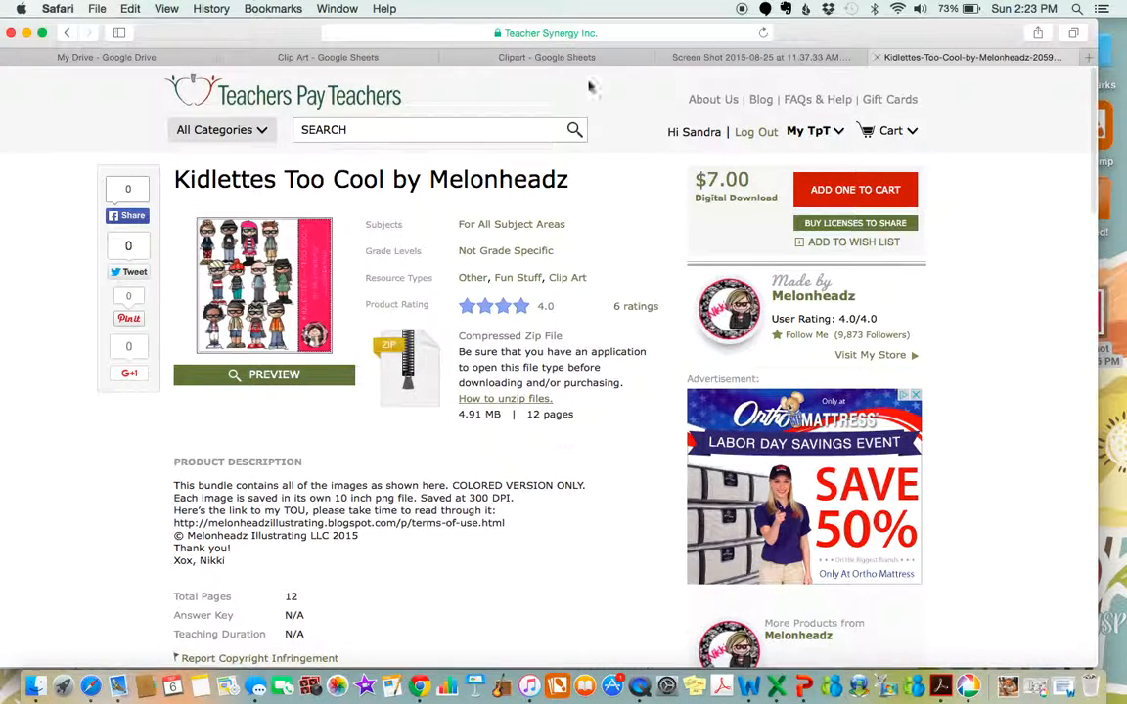
click(602, 37)
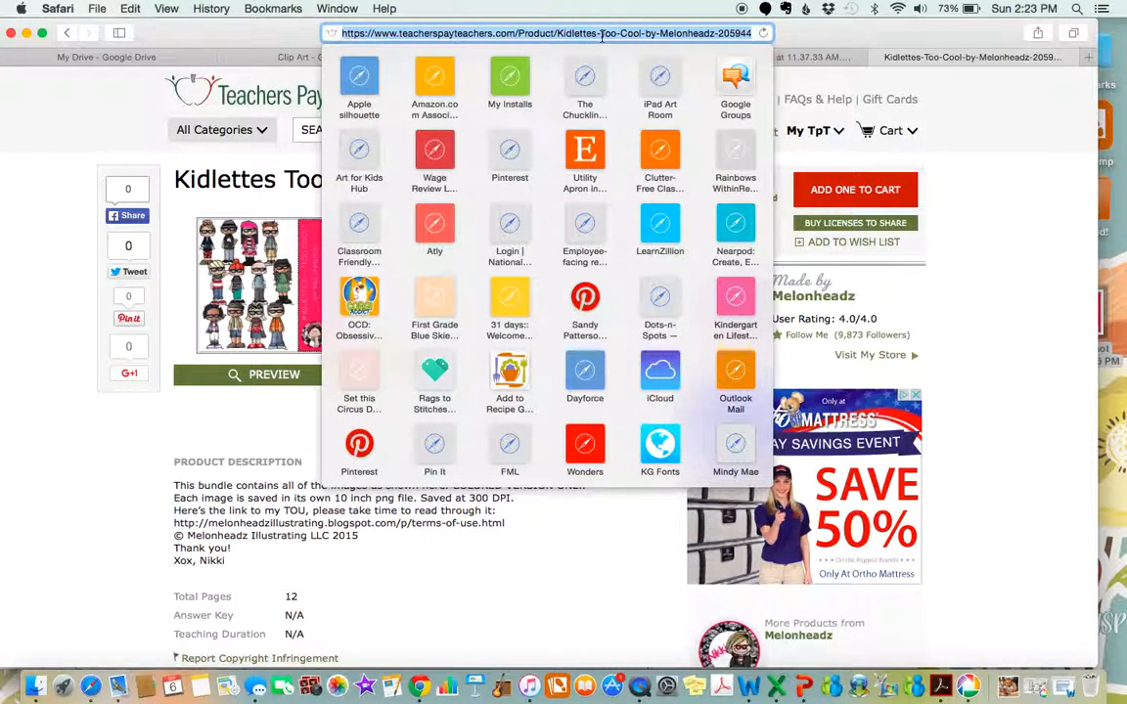
click(828, 35)
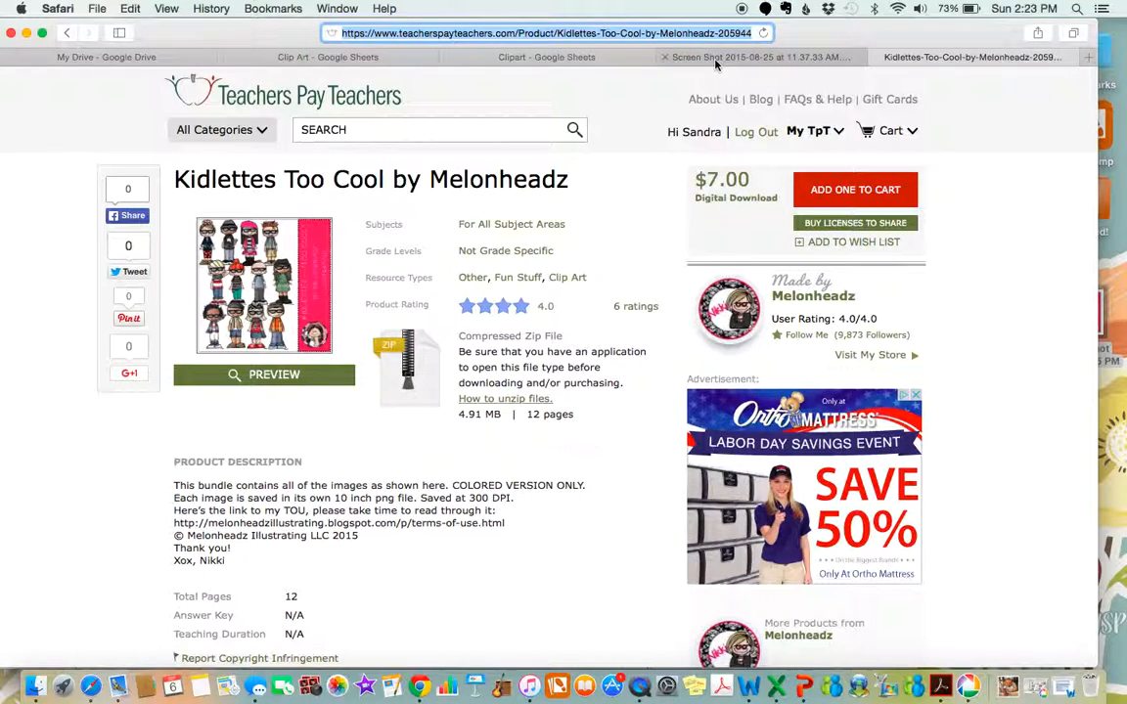
click(616, 57)
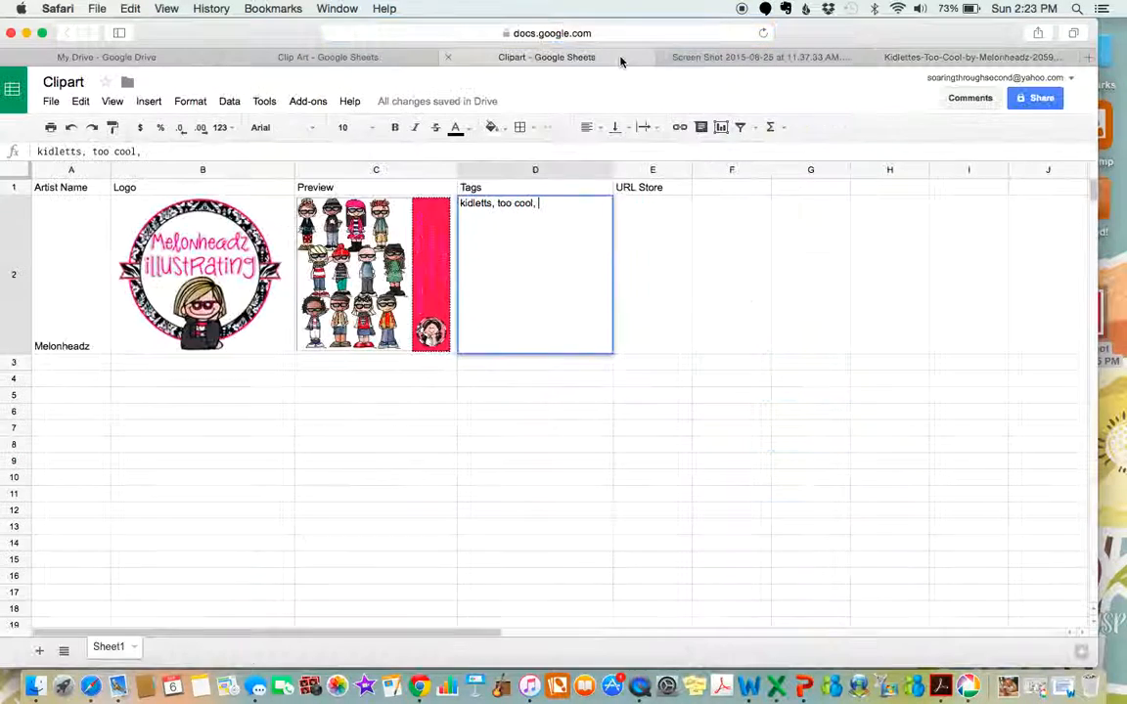
click(662, 238)
text(https://www.teacherspayteachers.com/Product/Kidlettes-Too-Cool-by-Melonheadz-2059447)
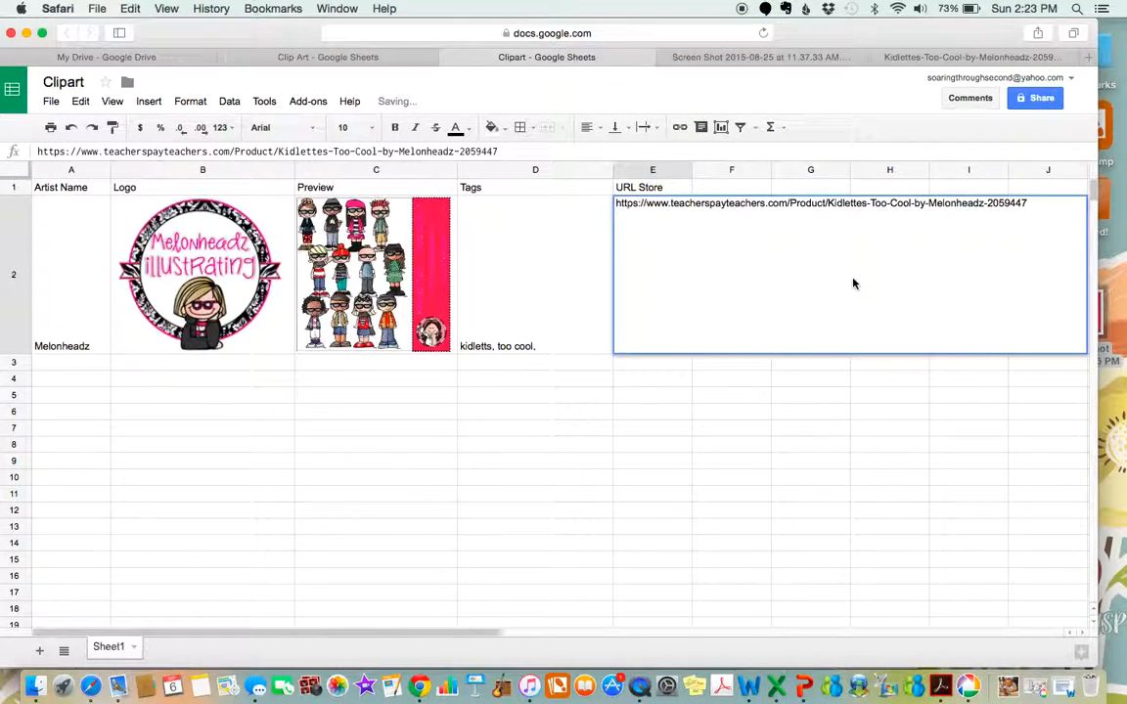
click(717, 445)
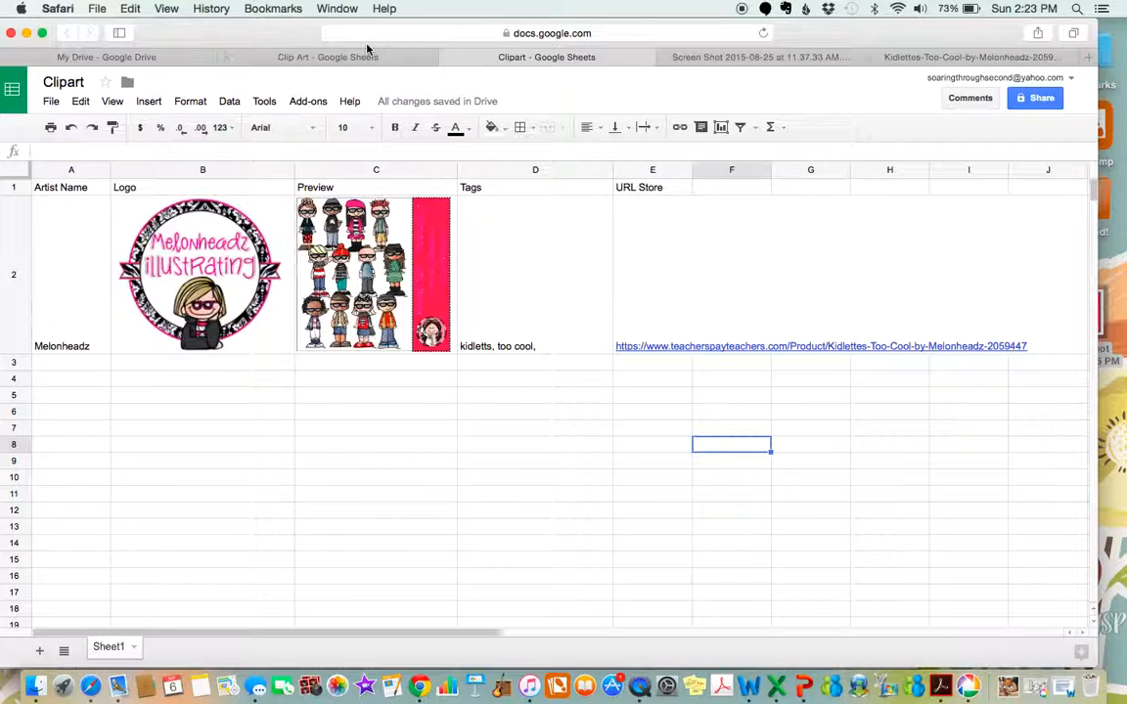
Switch to the existing Clip Art spreadsheet and look over its artist rows
click(333, 55)
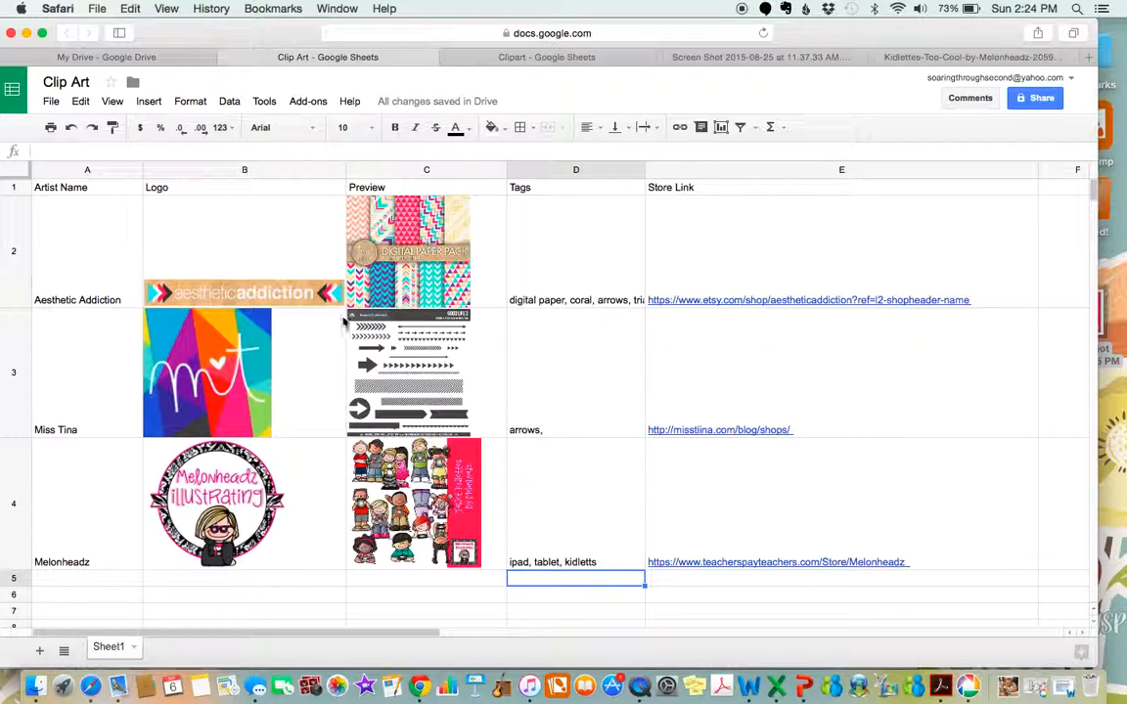
scroll(291, 359, down, 5)
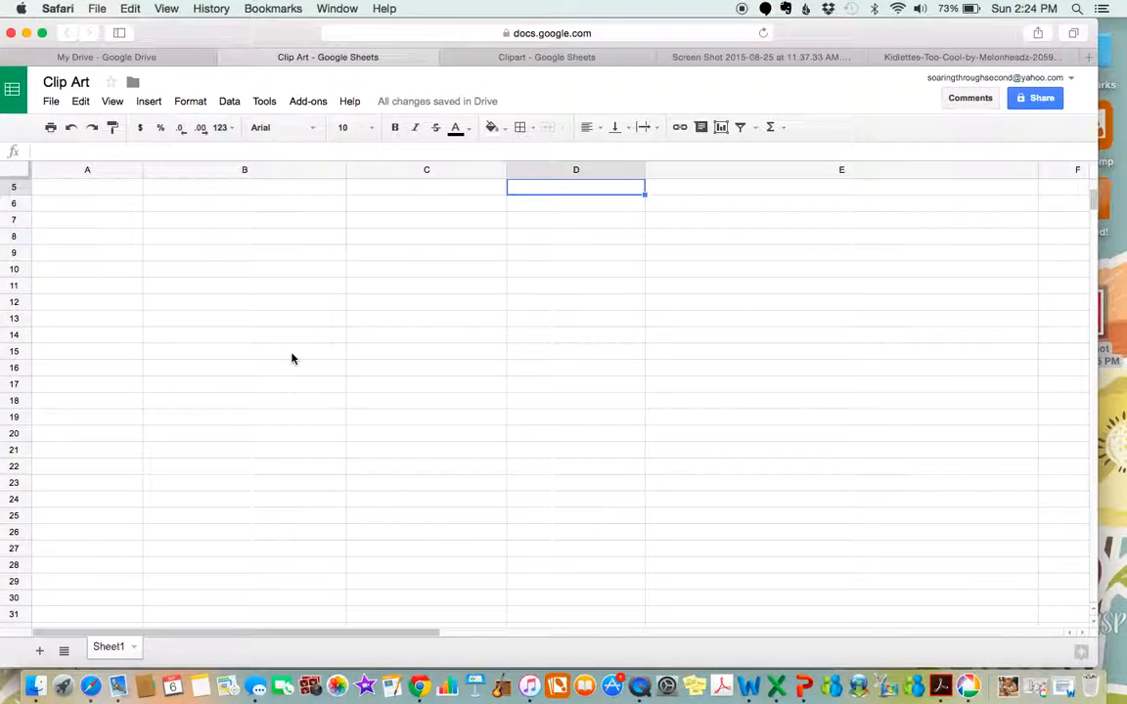
scroll(291, 359, up, 5)
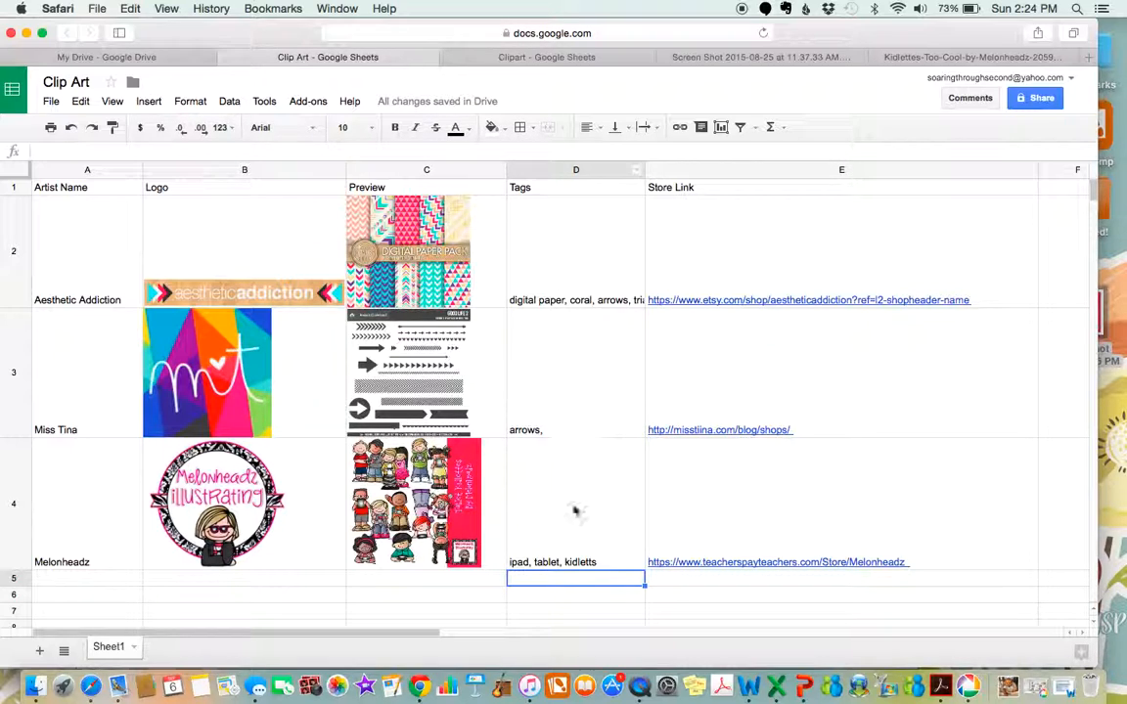
Add a conditional format rule to the Tags column that highlights cells whose text contains "arrows," in the default style
click(636, 174)
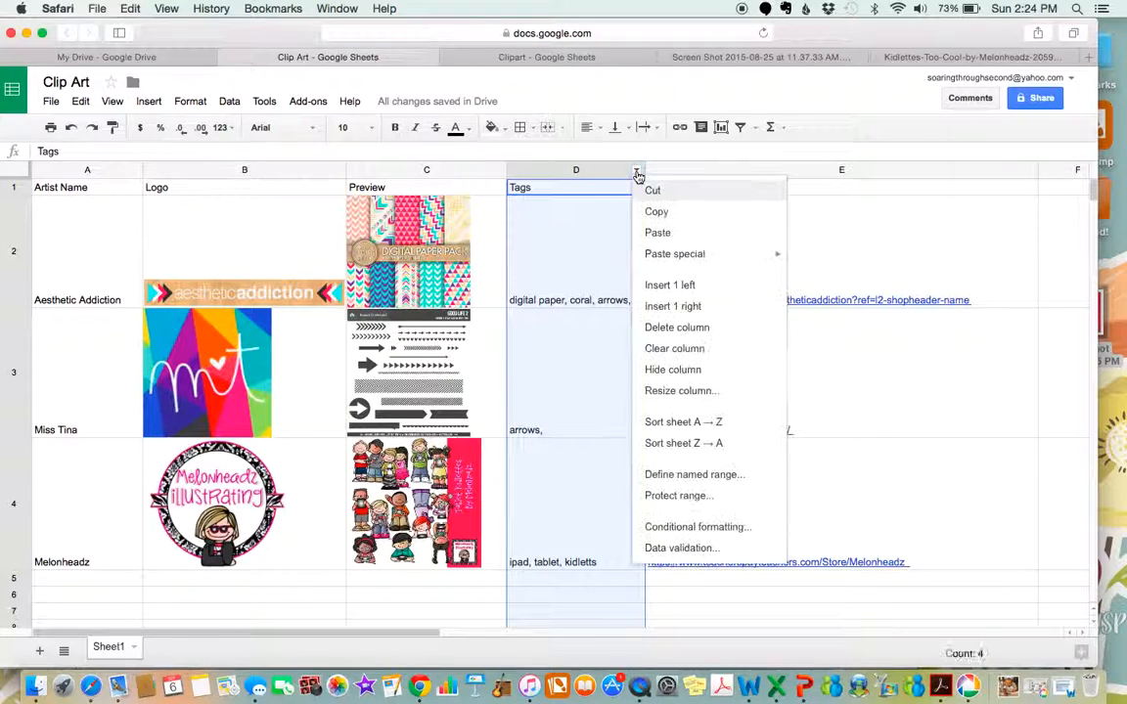
click(750, 529)
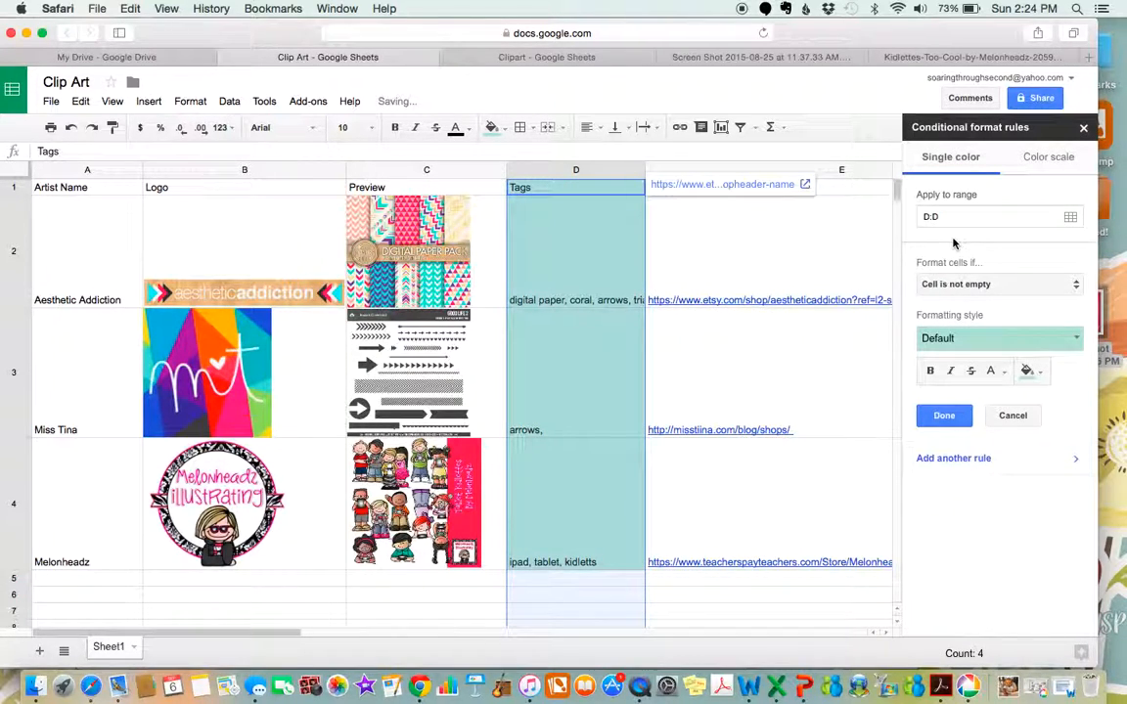
click(1016, 291)
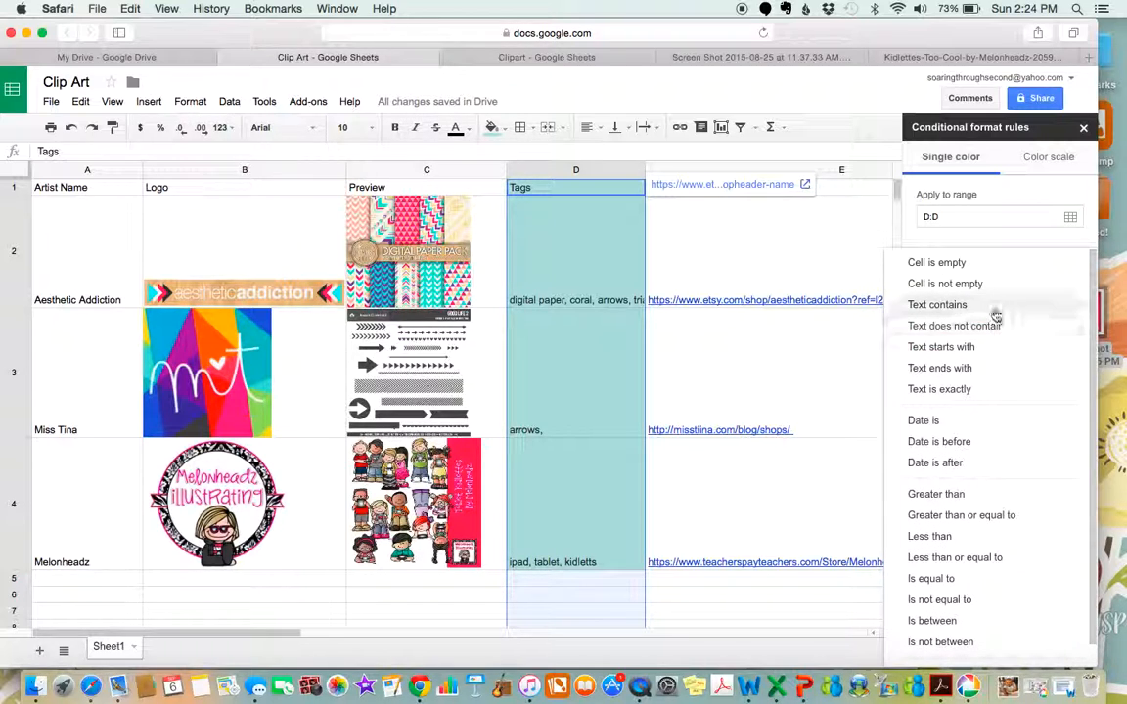
click(993, 307)
click(956, 313)
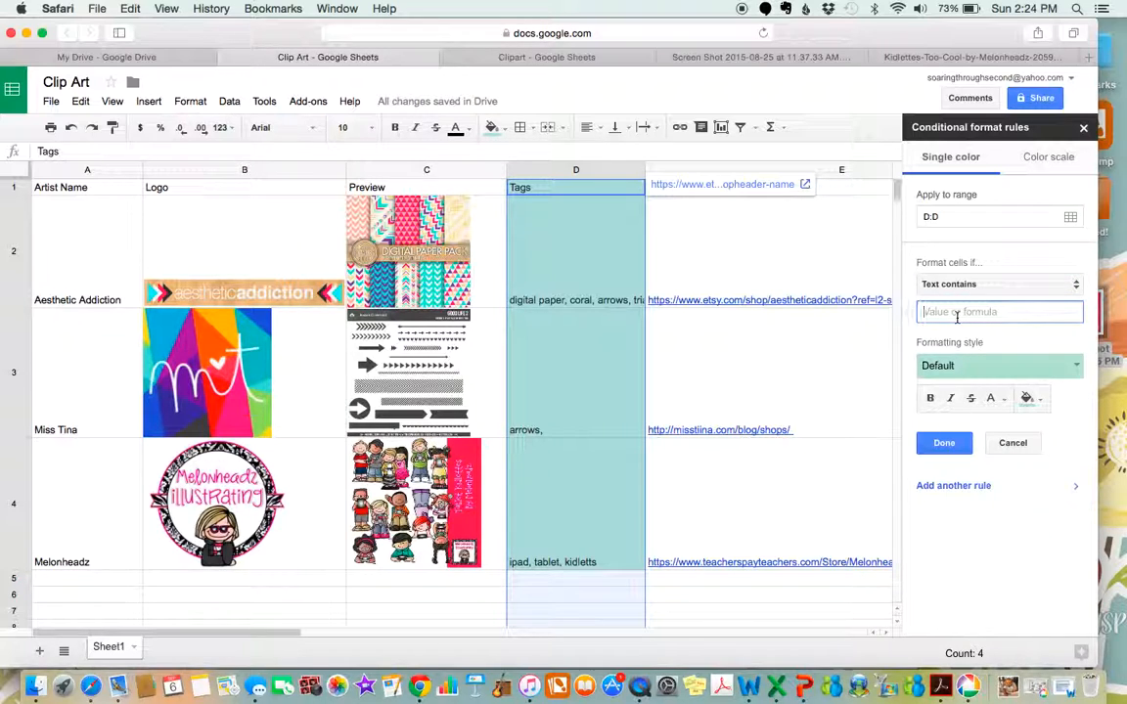
text(arro)
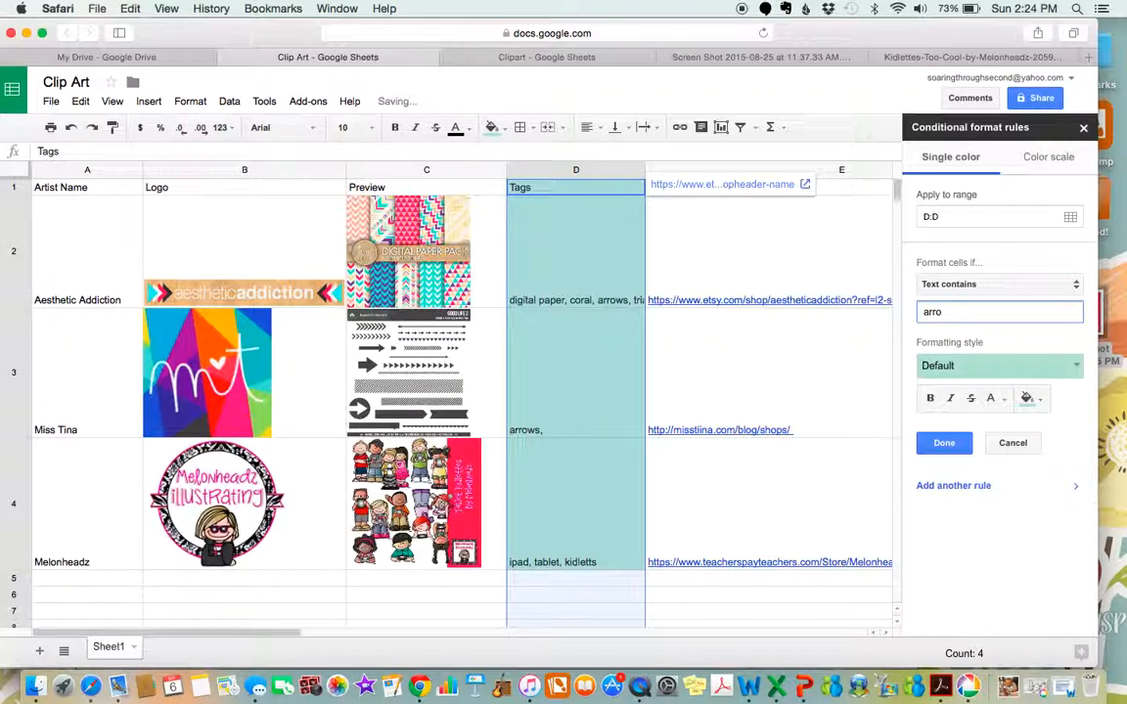
text(ws,)
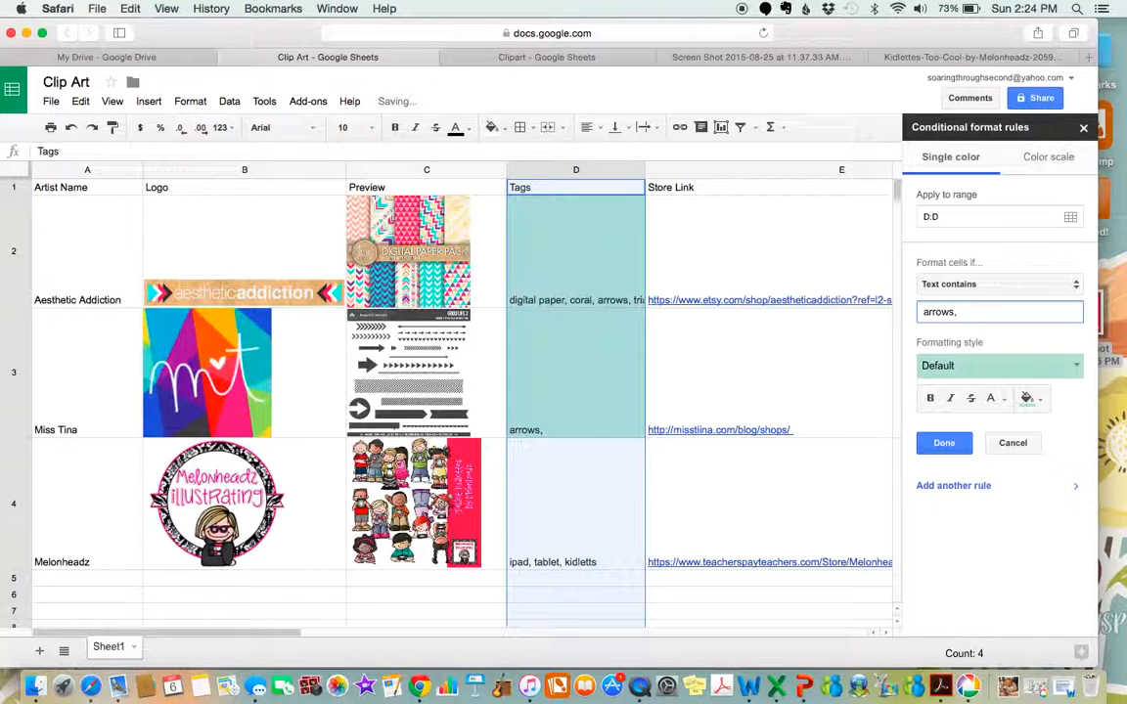
click(945, 445)
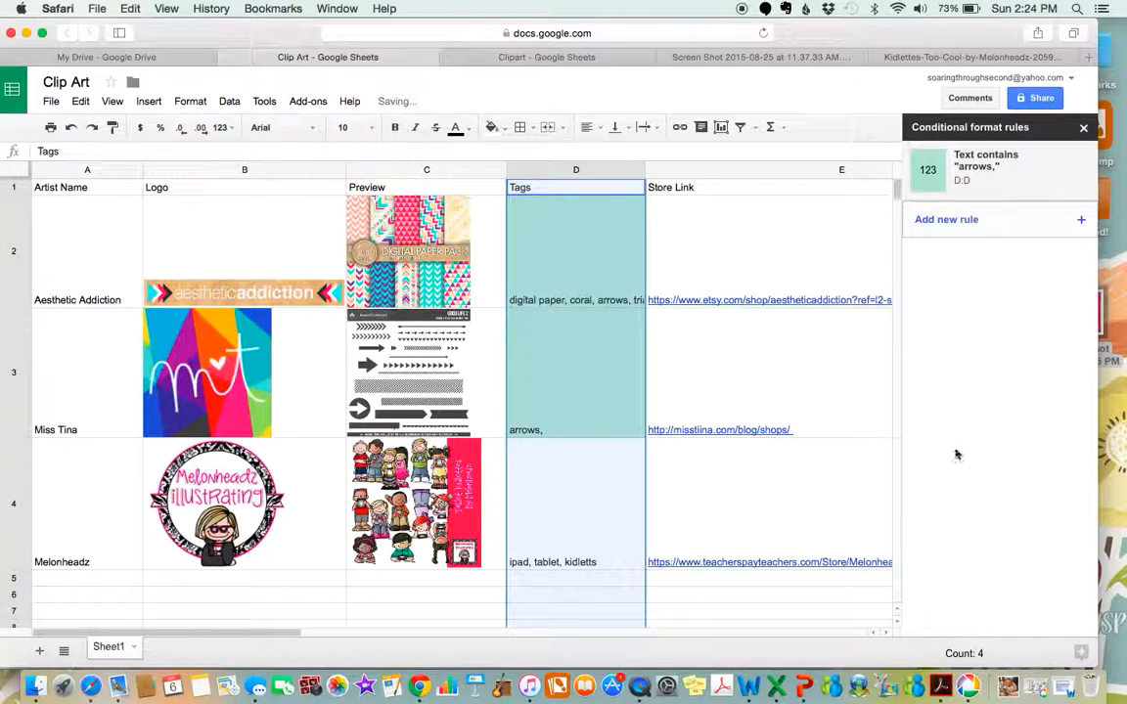
click(832, 393)
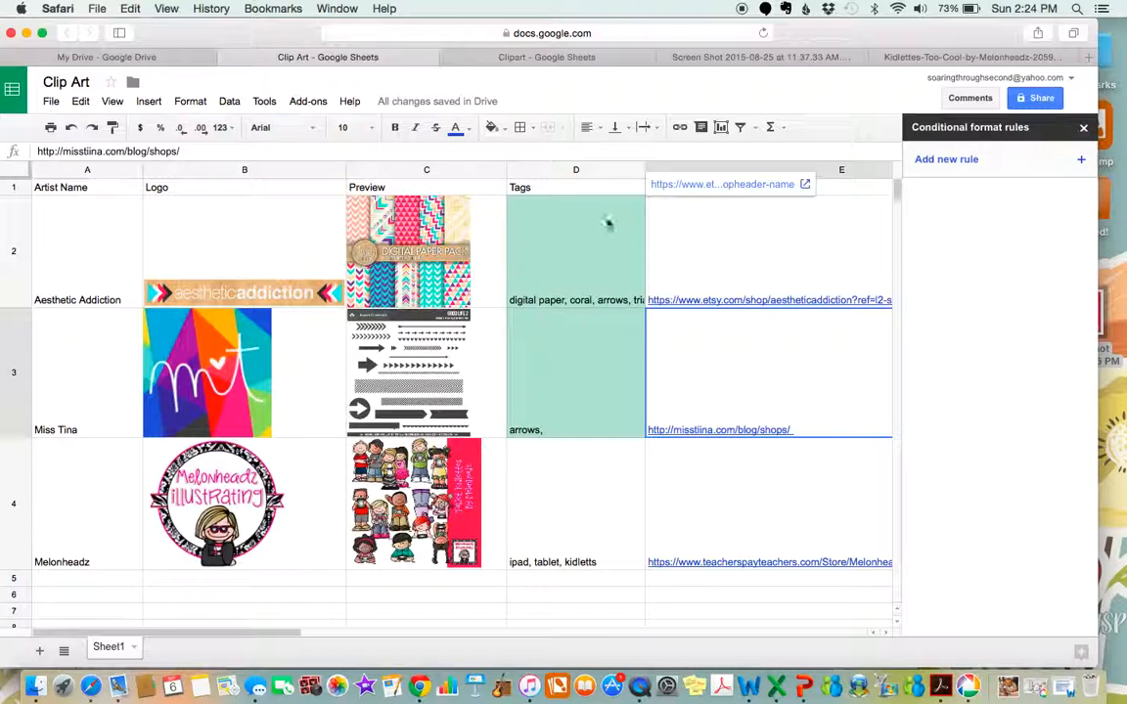
Delete the "arrows," conditional format rule from the Tags column and close the rules pane
click(630, 169)
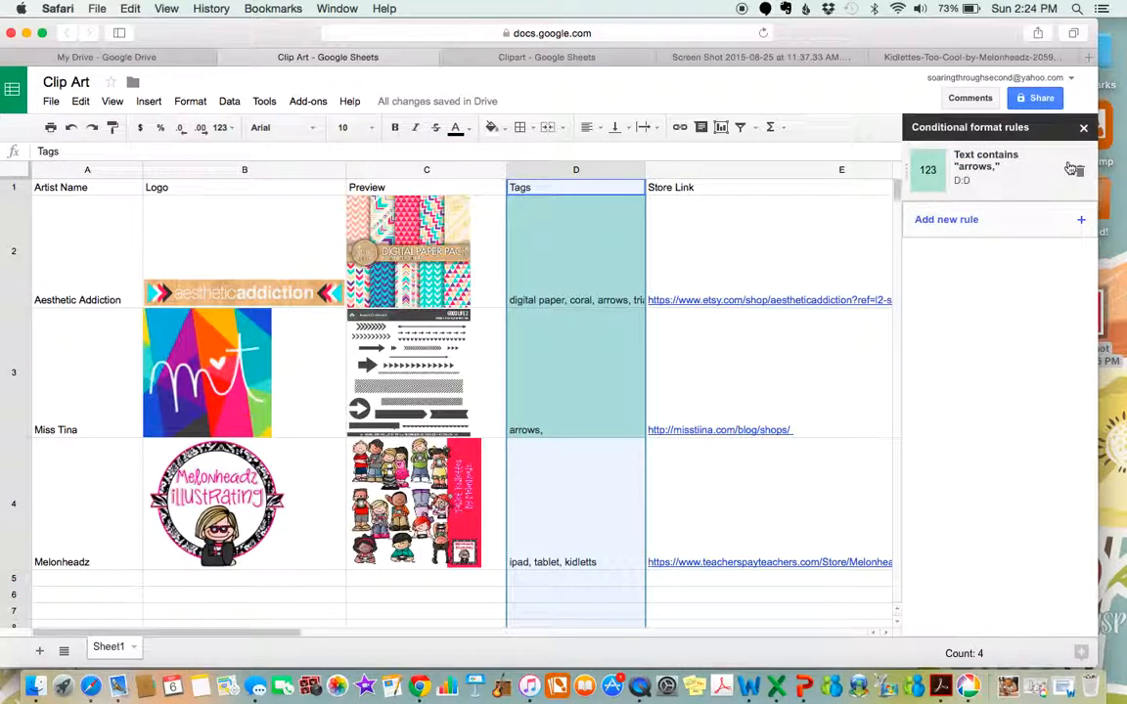
click(1077, 166)
click(804, 251)
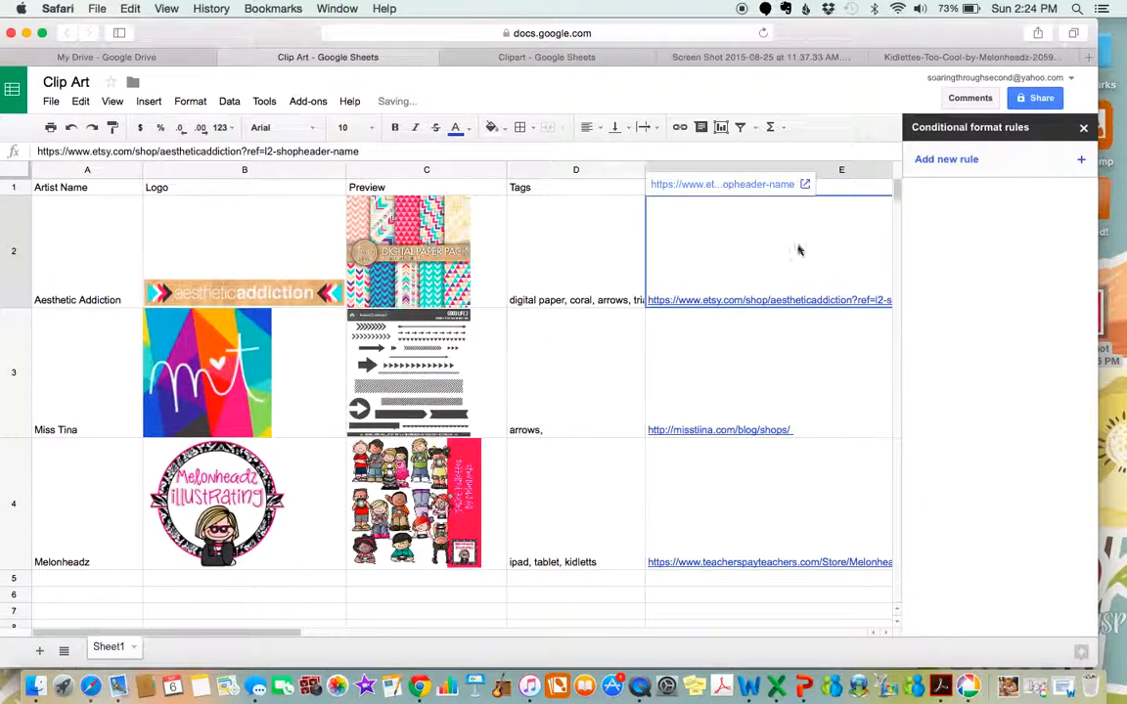
click(1083, 130)
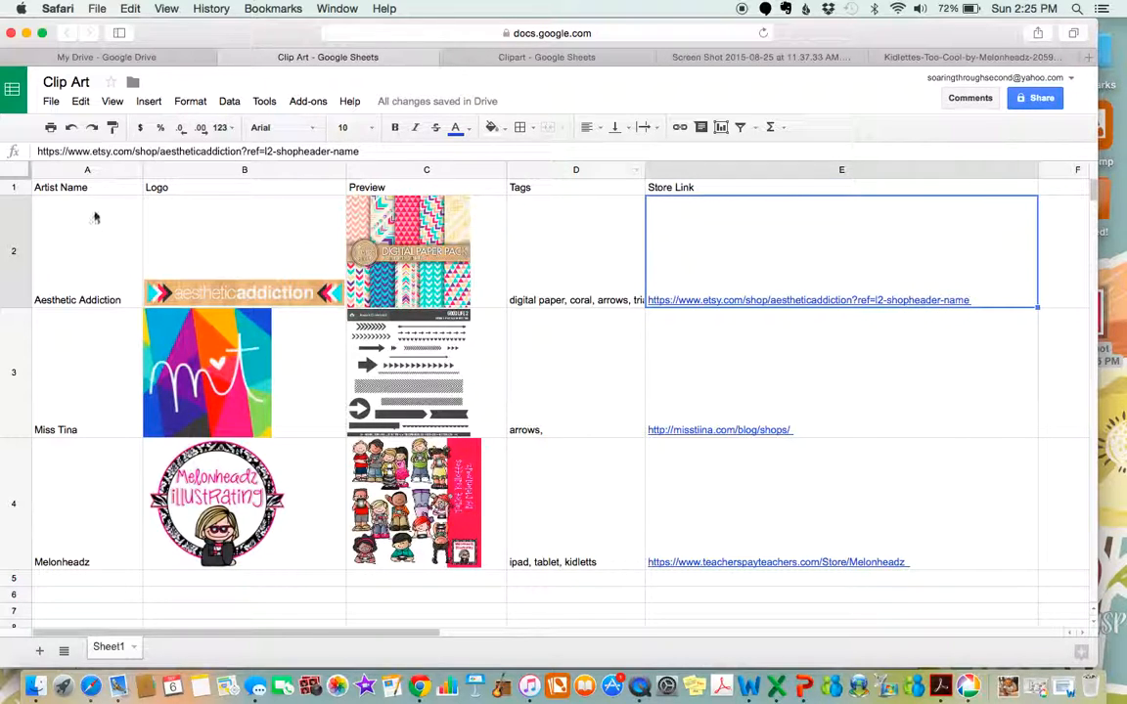
Sort the Clip Art sheet A → Z by the Artist Name column
click(133, 173)
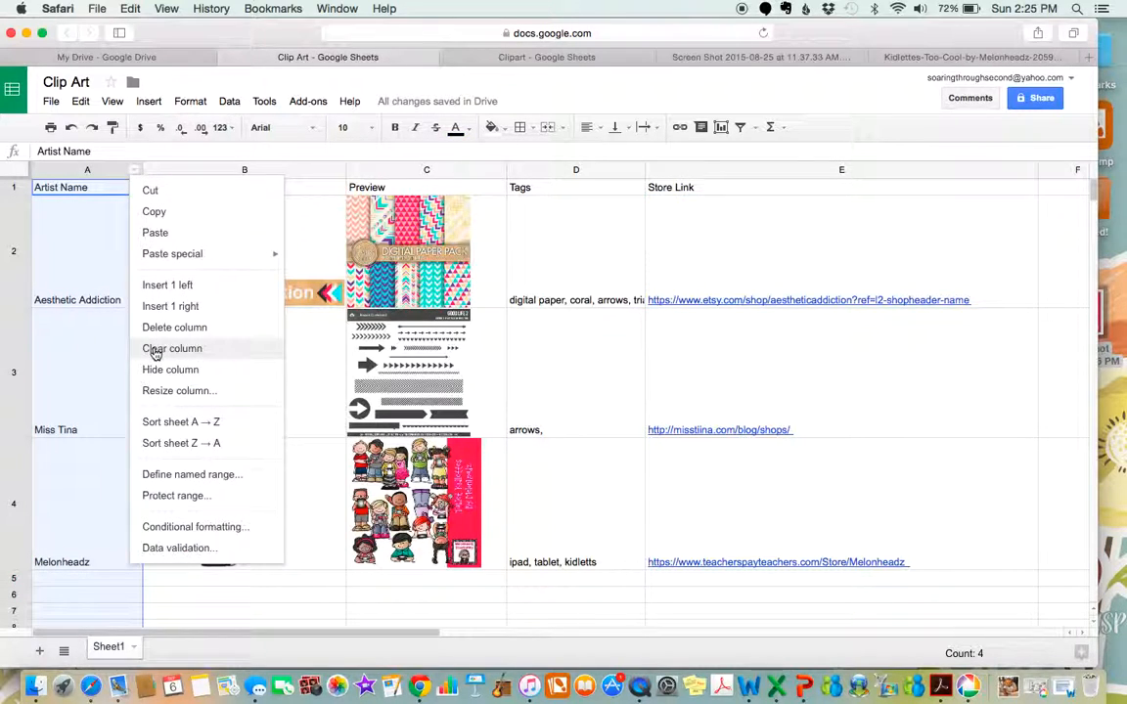
click(175, 424)
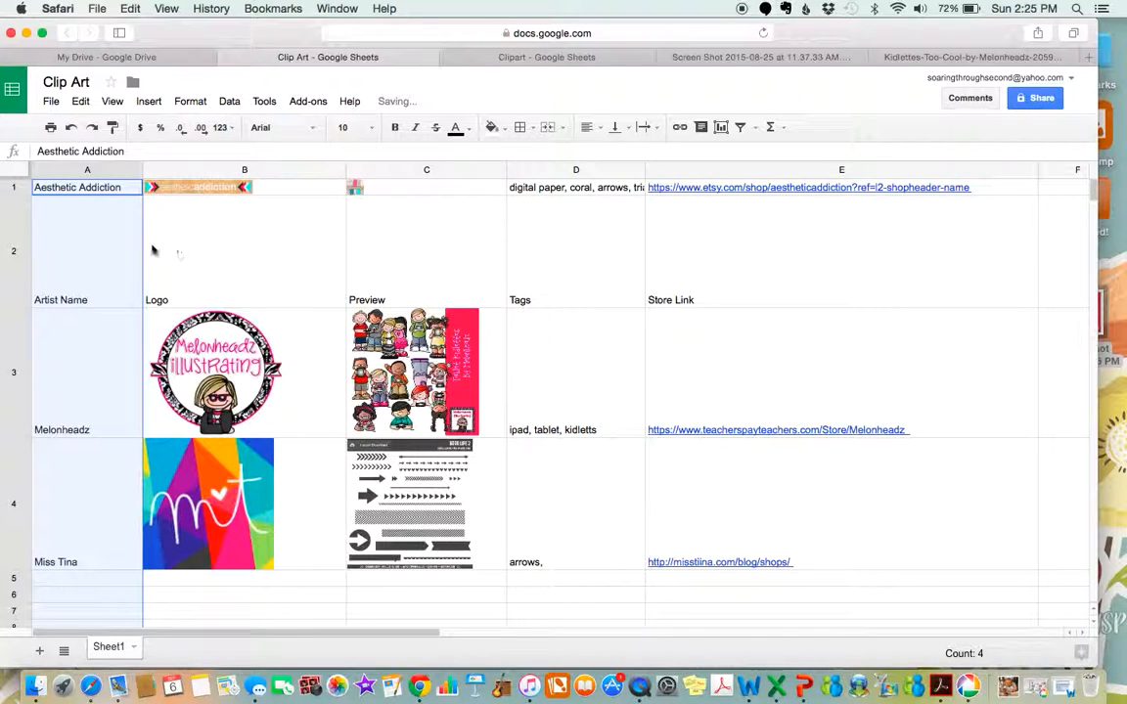
click(151, 251)
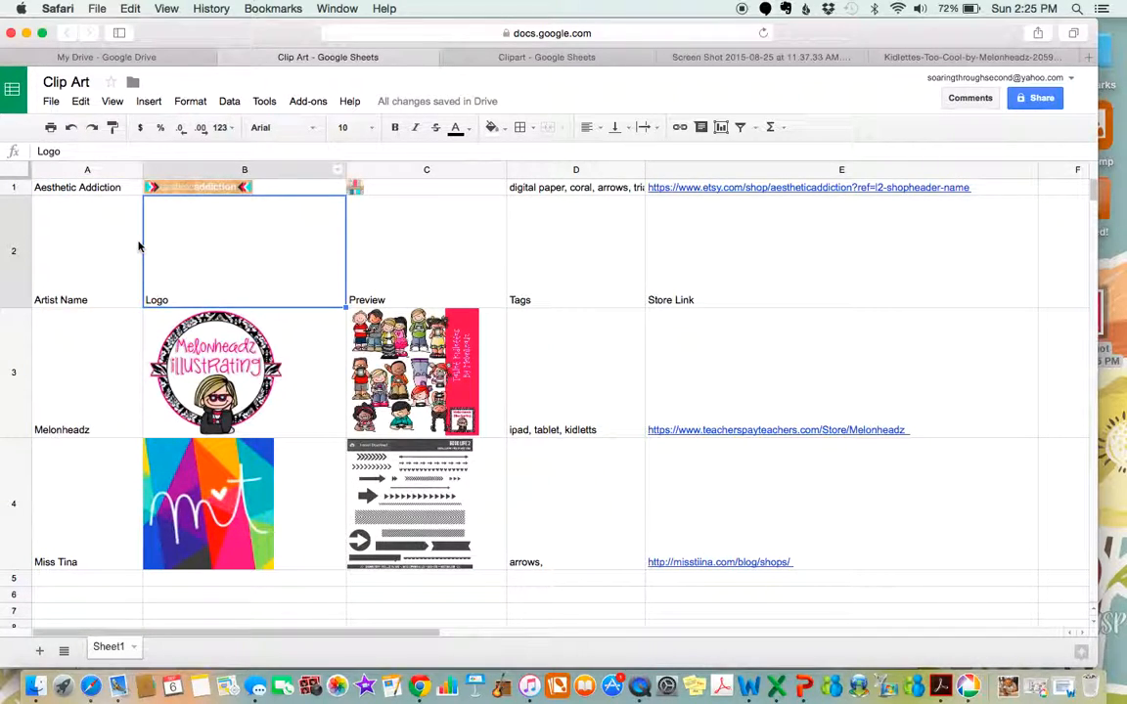